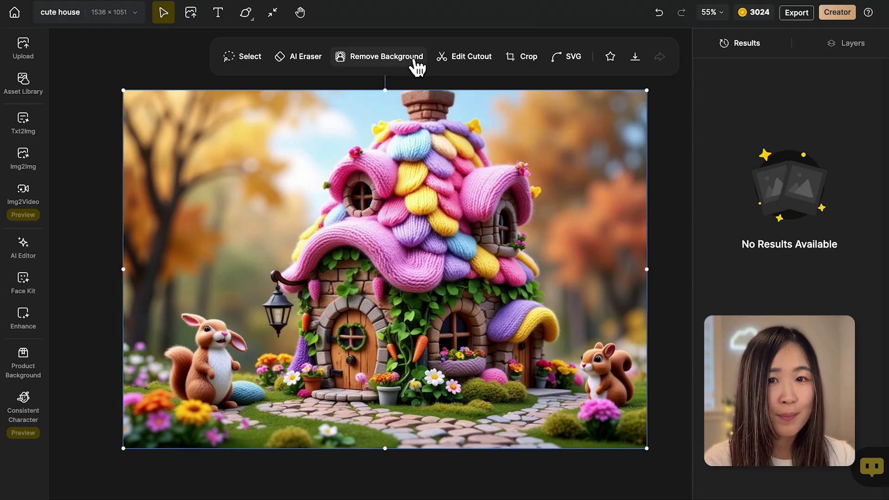
# - Remove the background from the knit-roofed cottage image, then deselect it
pyautogui.click(414, 62)
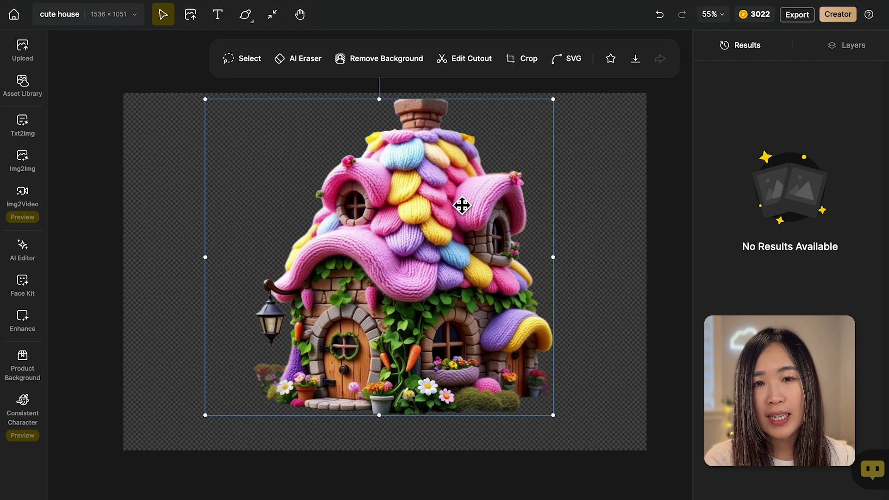
pyautogui.click(582, 203)
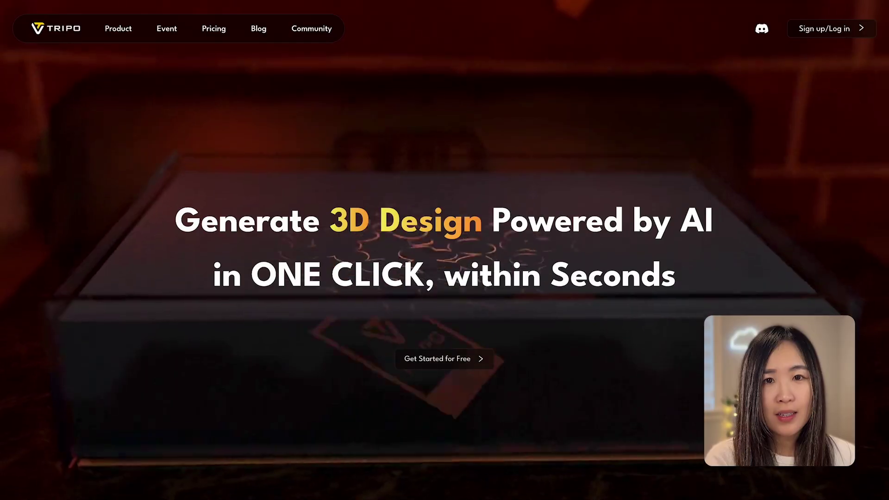
# - Sign in to Tripo, check the credit balance and plan, and try Popcorn mode
pyautogui.click(807, 32)
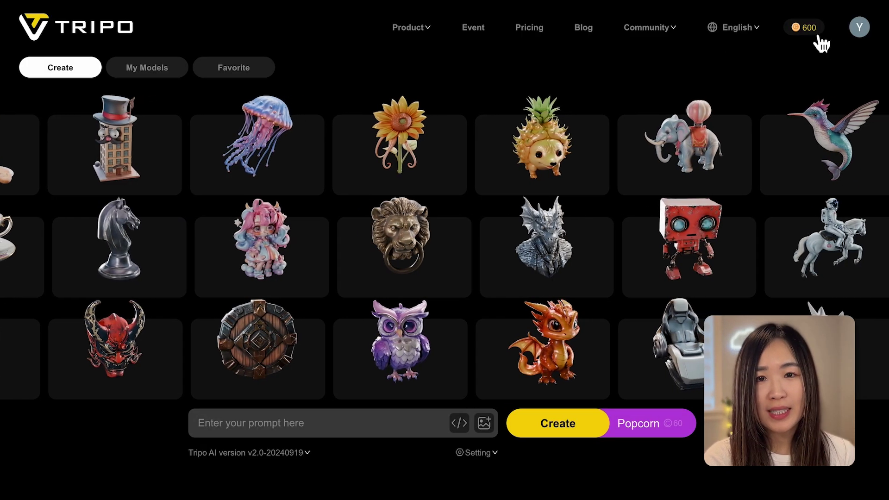
pyautogui.click(811, 28)
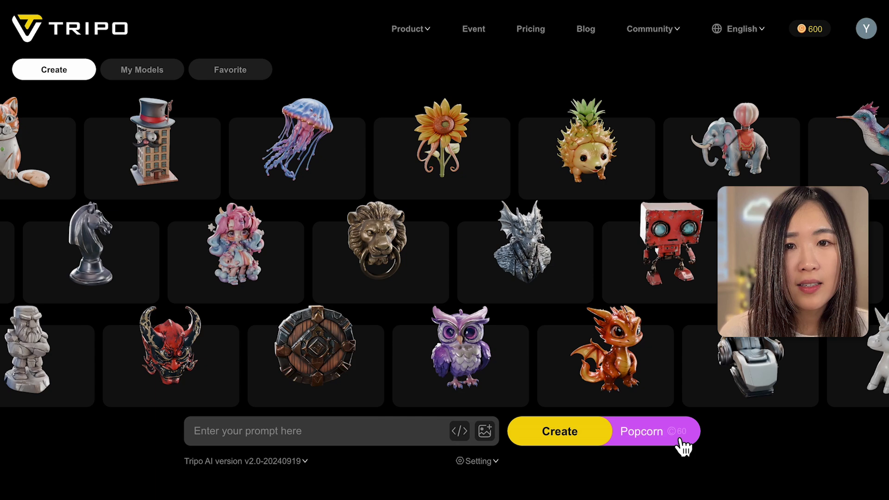
pyautogui.click(676, 436)
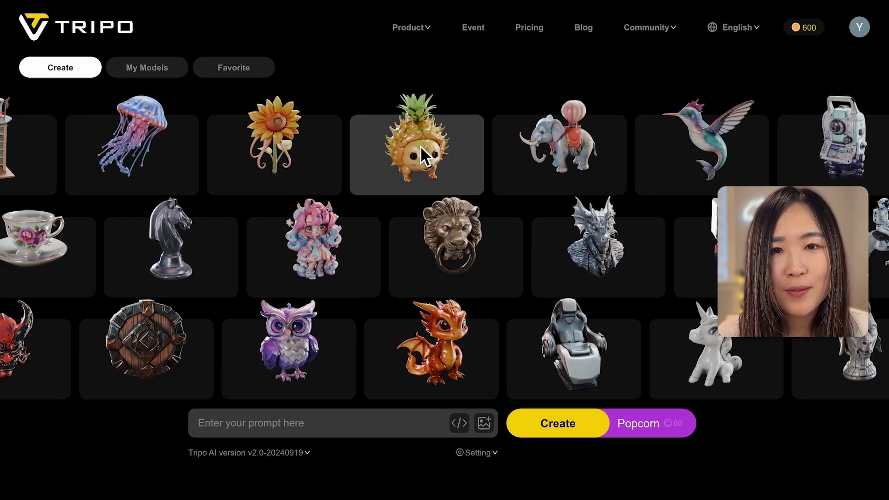
# - Preview the pineapple-hedgehog and owl gallery models, orbiting them to see their sides
pyautogui.click(442, 162)
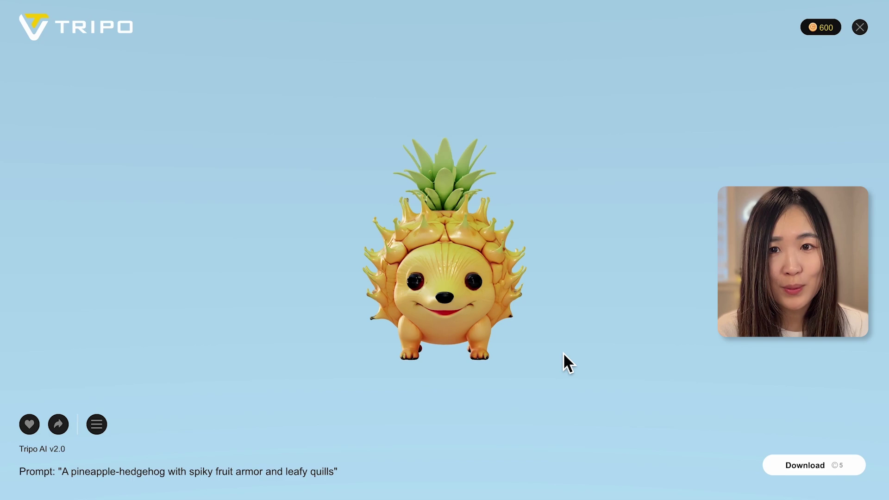
pyautogui.moveTo(515, 355); pyautogui.dragTo(572, 365)
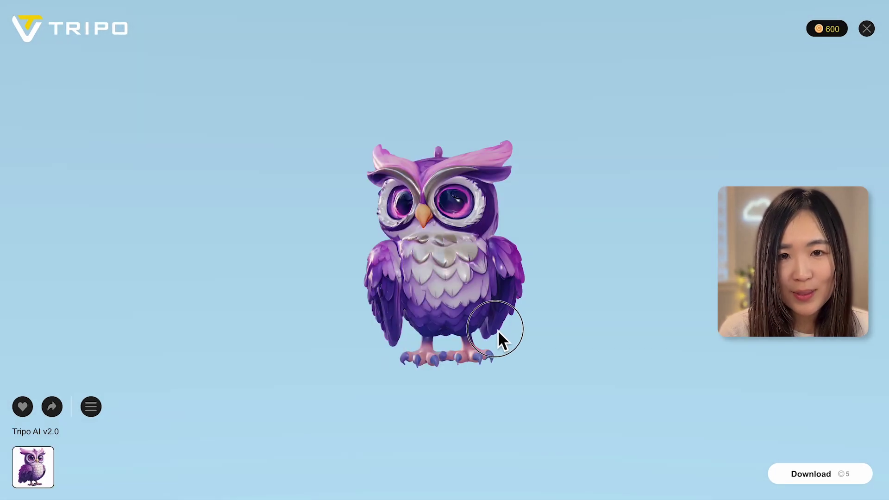
pyautogui.moveTo(498, 329); pyautogui.dragTo(441, 333)
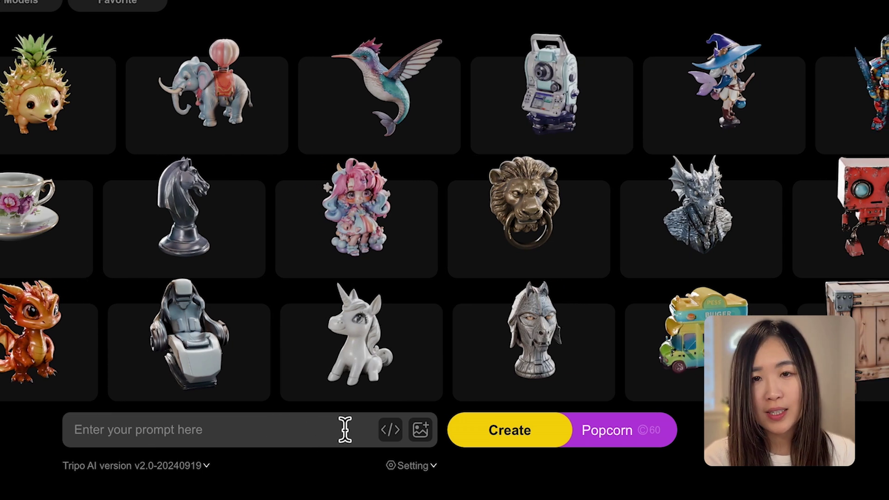
# - Upload cute house.png as a single reference image and generate a 3D model
pyautogui.click(420, 430)
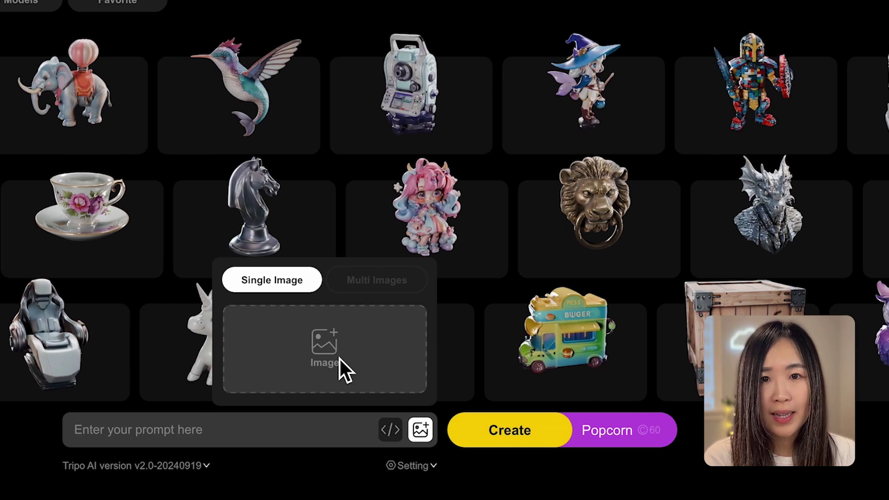
pyautogui.click(340, 358)
pyautogui.click(844, 476)
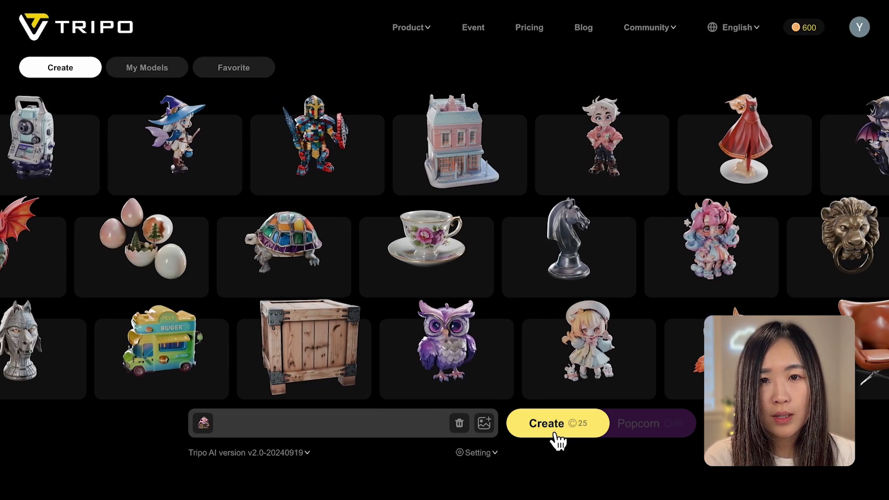
pyautogui.click(558, 433)
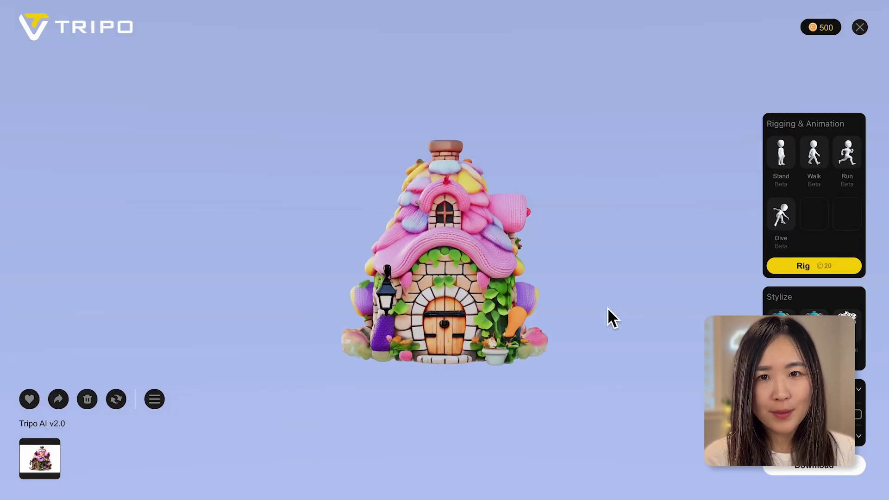
# - Orbit the generated 3D cottage through side, back and top views
pyautogui.moveTo(597, 352)
pyautogui.mouseDown()
pyautogui.moveTo(512, 353)
pyautogui.moveTo(499, 337)
pyautogui.moveTo(424, 339)
pyautogui.moveTo(527, 334)
pyautogui.mouseUp()
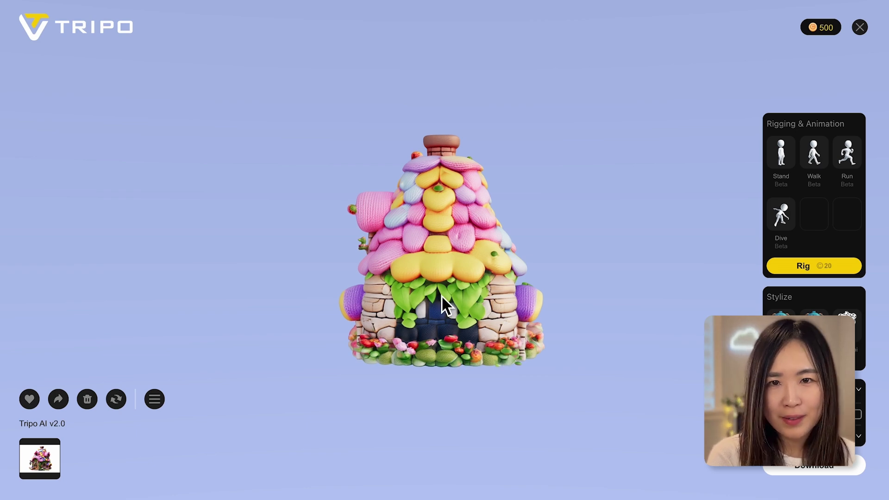
pyautogui.moveTo(582, 317)
pyautogui.mouseDown()
pyautogui.moveTo(498, 333)
pyautogui.moveTo(448, 287)
pyautogui.moveTo(418, 235)
pyautogui.moveTo(462, 280)
pyautogui.moveTo(491, 345)
pyautogui.mouseUp()
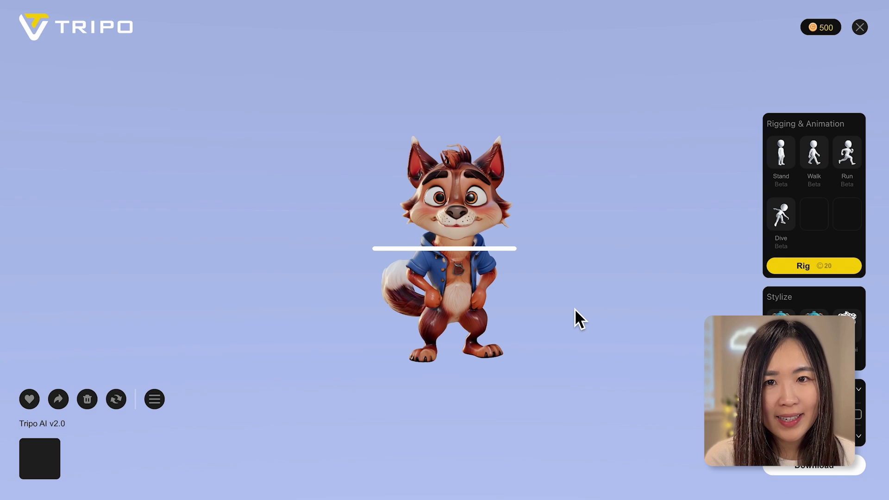
pyautogui.moveTo(572, 310); pyautogui.dragTo(323, 326)
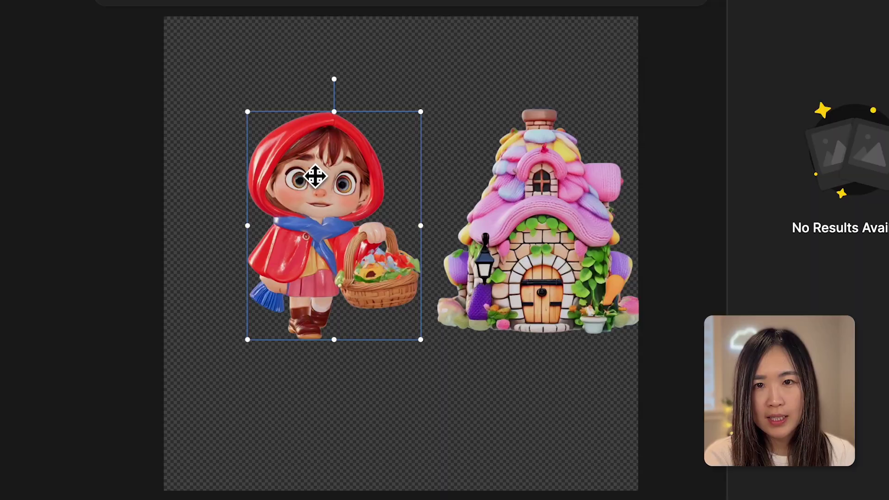
# - Move Red Riding Hood to the lower-right corner and shift the house to the left
pyautogui.moveTo(314, 174); pyautogui.dragTo(300, 361)
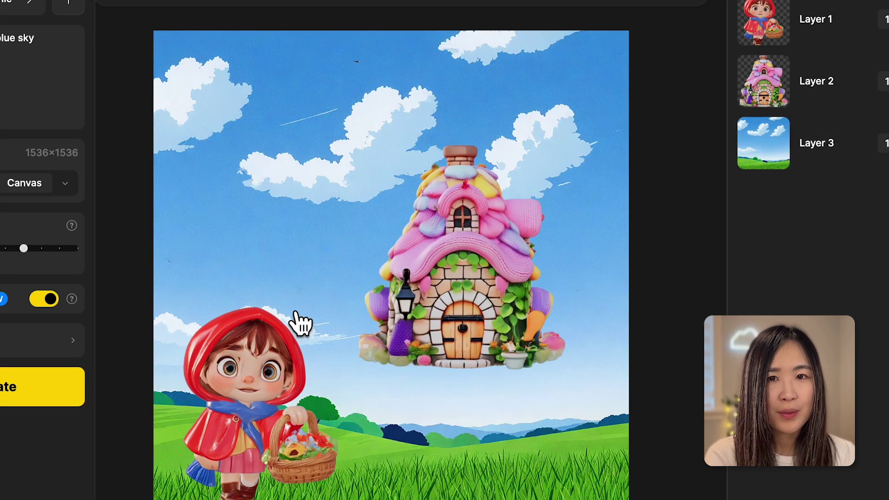
pyautogui.moveTo(299, 322); pyautogui.dragTo(530, 367)
pyautogui.moveTo(469, 233)
pyautogui.mouseDown()
pyautogui.moveTo(294, 268)
pyautogui.moveTo(291, 296)
pyautogui.mouseUp()
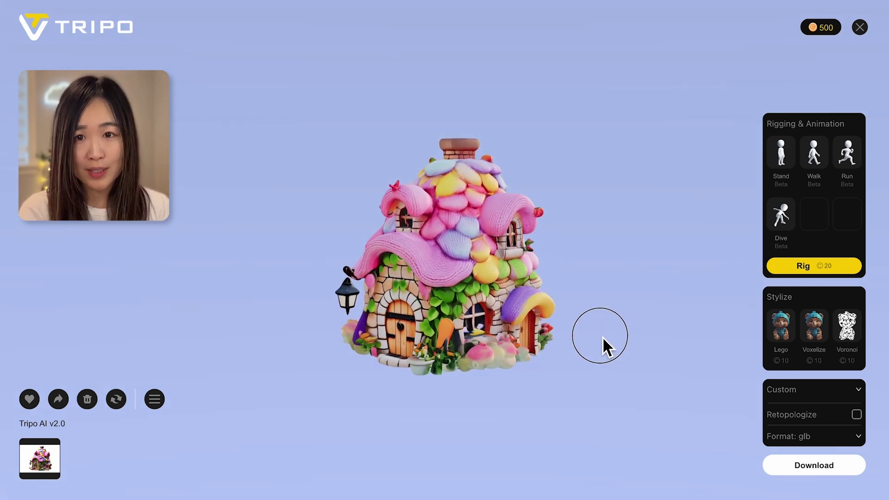
# - Take a Cmd+Shift+4 region screenshot around the Tripo cottage model
pyautogui.press('super+shift+4')
pyautogui.moveTo(361, 155)
pyautogui.mouseDown()
pyautogui.moveTo(594, 389)
pyautogui.moveTo(638, 420)
pyautogui.mouseUp()
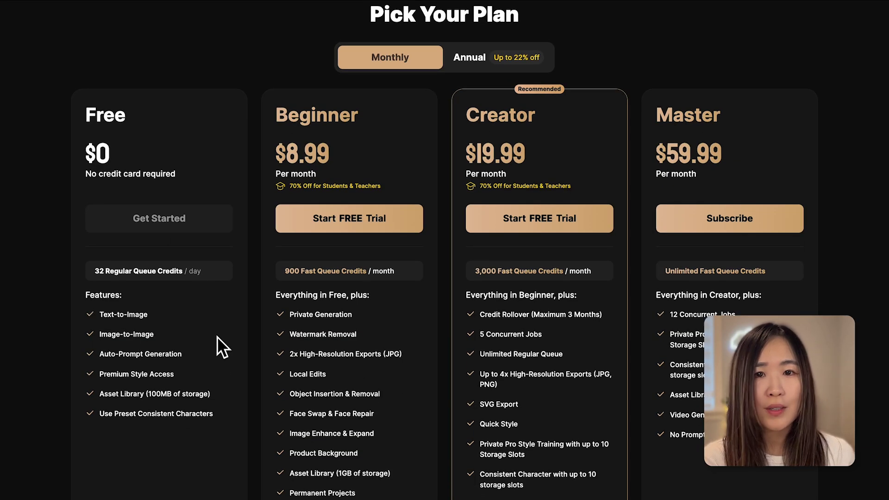
# - Log in, create the square 'cute house' project, and cut the house render's background
pyautogui.scroll(-1, 163, 386)
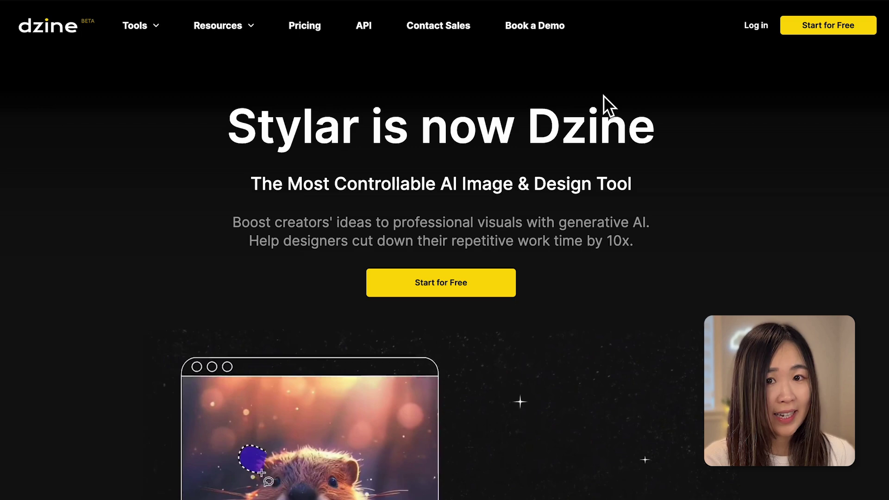
pyautogui.click(766, 31)
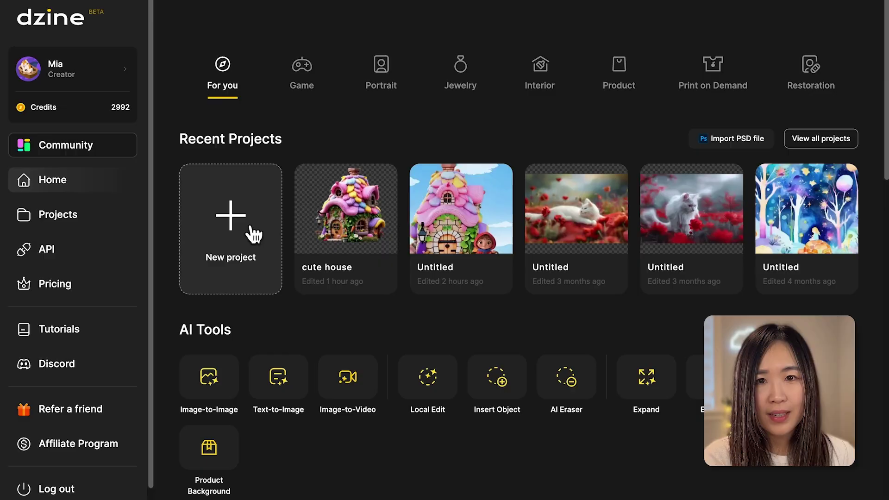
pyautogui.click(236, 235)
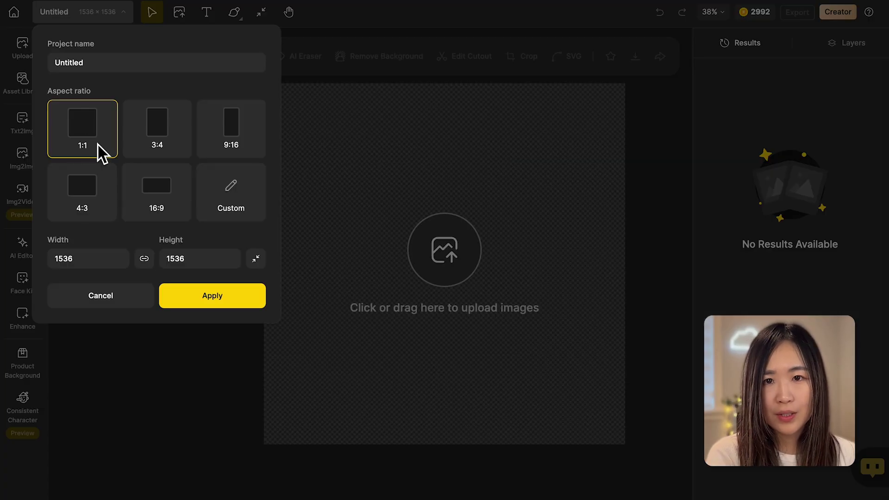
pyautogui.click(240, 310)
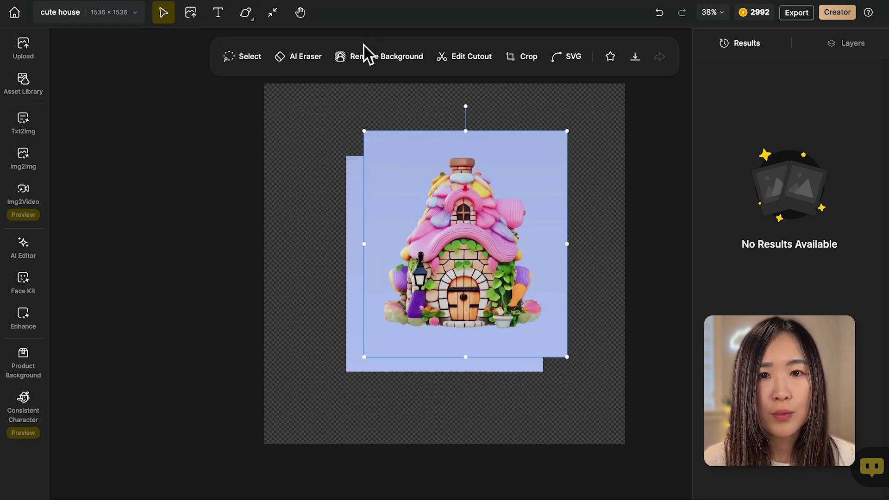
pyautogui.click(394, 58)
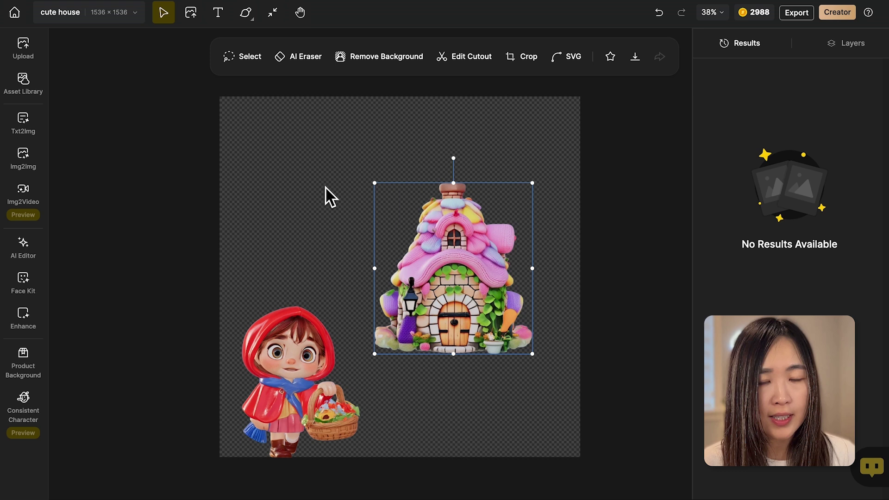
pyautogui.click(343, 219)
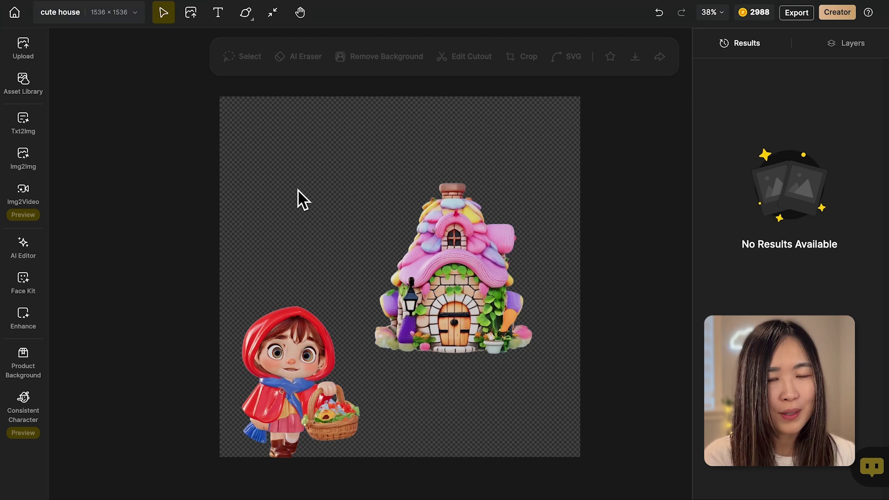
# - Generate a Simplified Scenic 'green pasture with a blue sky' and place the fourth result
pyautogui.click(33, 131)
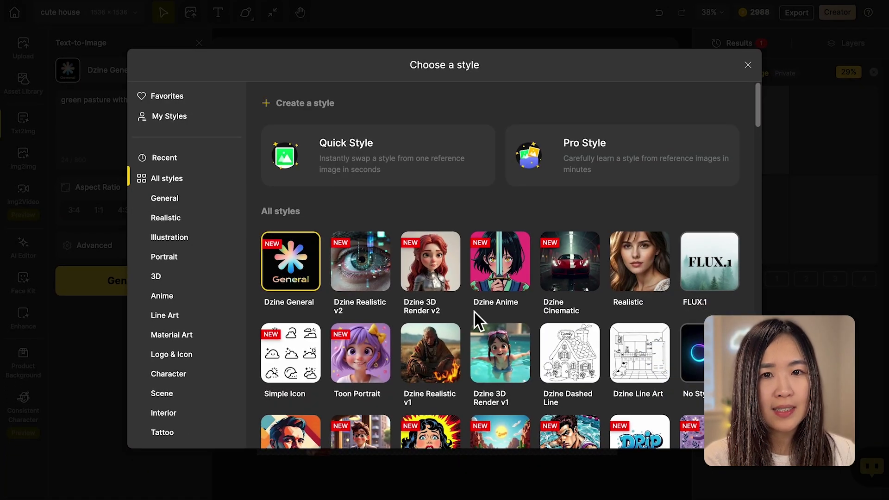
pyautogui.scroll(-5, 475, 314)
pyautogui.scroll(-5, 475, 309)
pyautogui.scroll(-7, 481, 323)
pyautogui.scroll(-1, 483, 324)
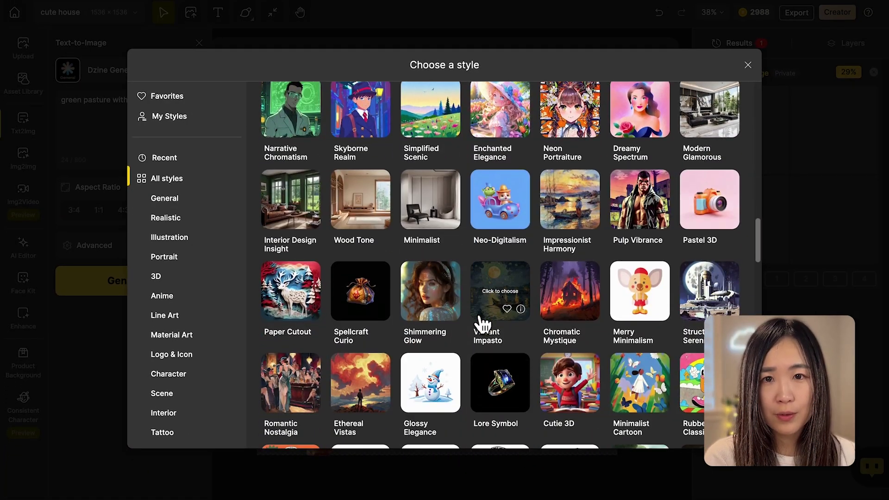
pyautogui.scroll(1, 483, 324)
pyautogui.scroll(2, 482, 324)
pyautogui.scroll(1, 479, 314)
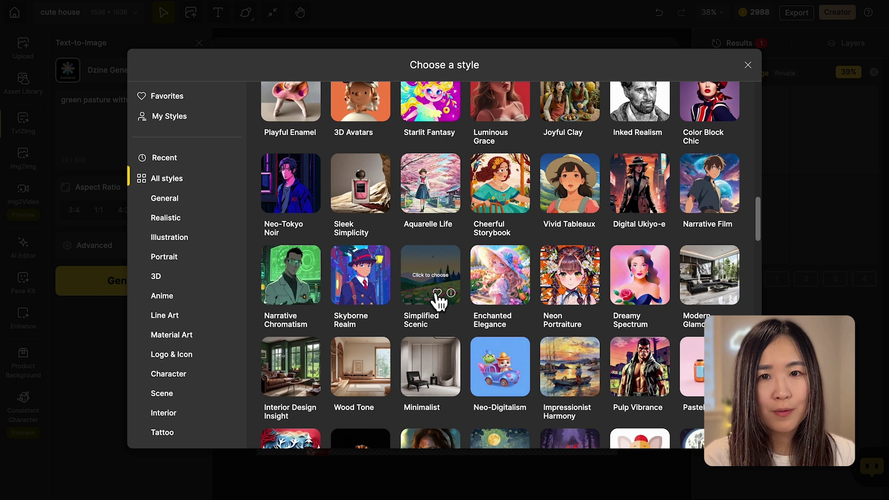
pyautogui.click(458, 298)
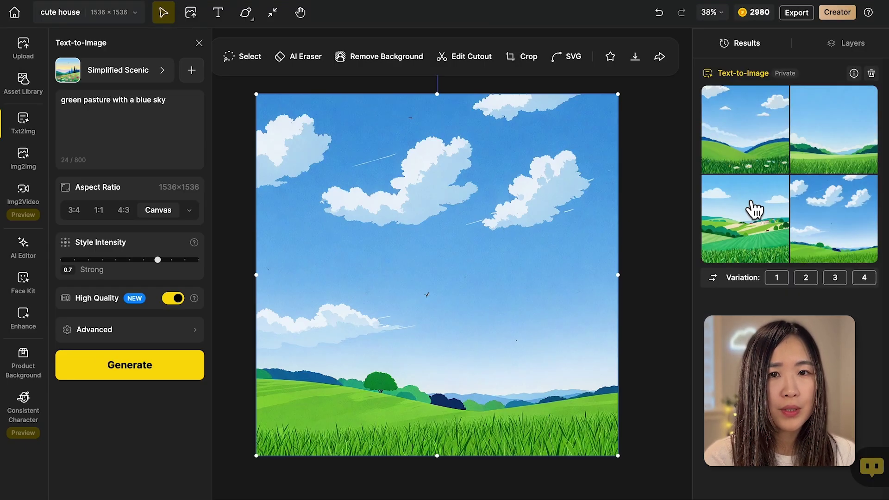
pyautogui.moveTo(834, 219)
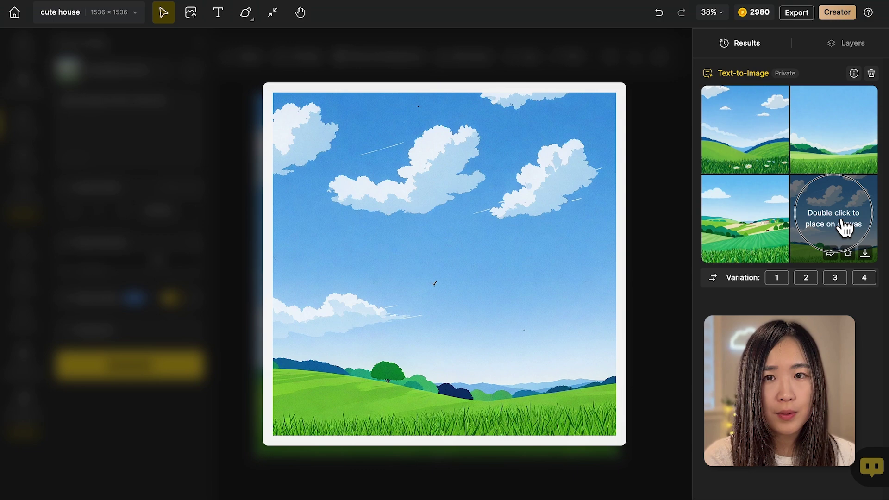
pyautogui.doubleClick(847, 230)
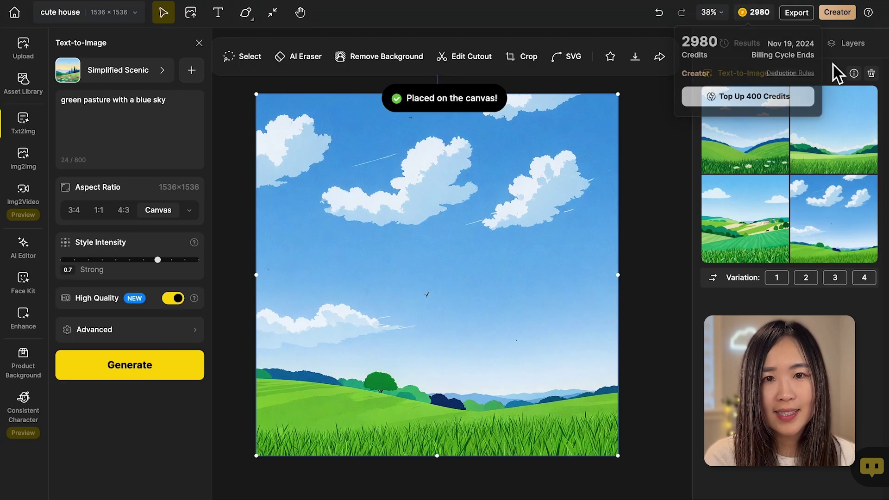
# - Reposition Red Riding Hood to the lower right and the house to the left
pyautogui.click(850, 44)
pyautogui.moveTo(329, 356); pyautogui.dragTo(549, 360)
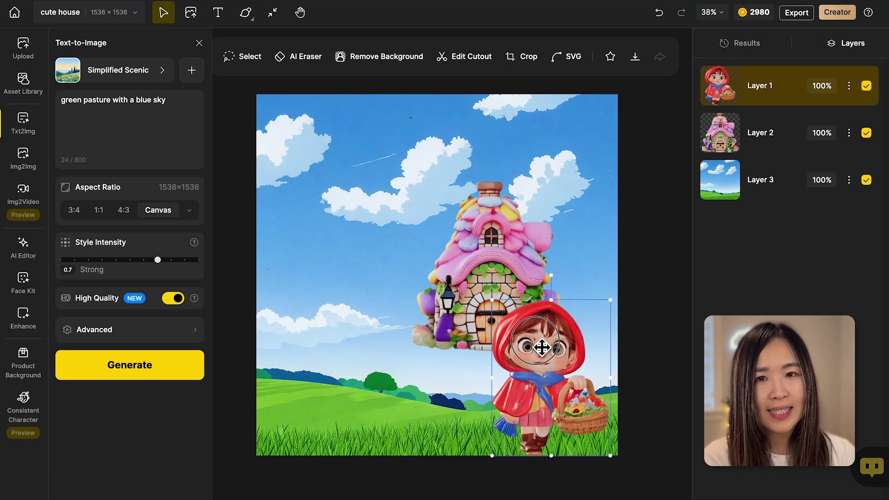
pyautogui.moveTo(496, 244); pyautogui.dragTo(361, 295)
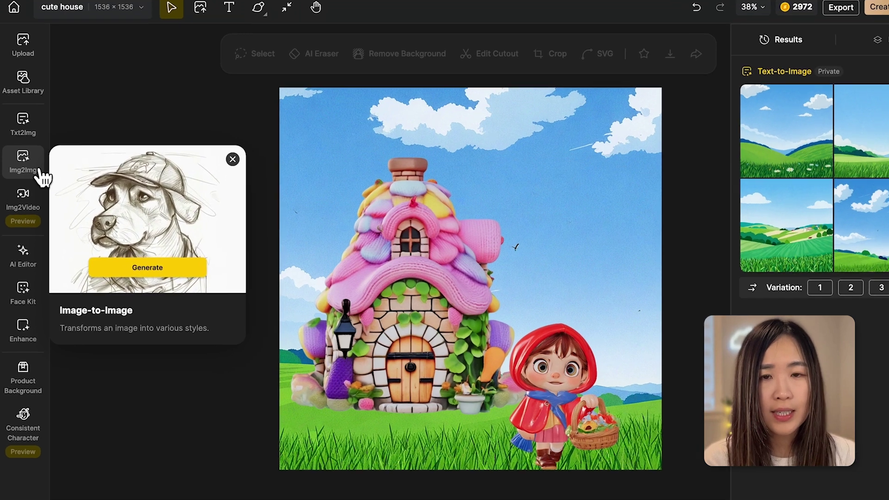
# - Choose the Vibrant Whimsy illustration style for image-to-image
pyautogui.click(37, 169)
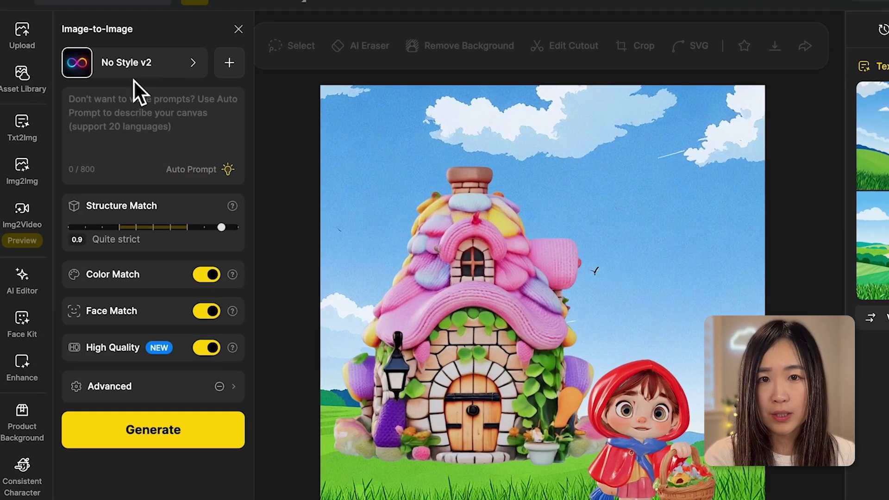
pyautogui.click(147, 69)
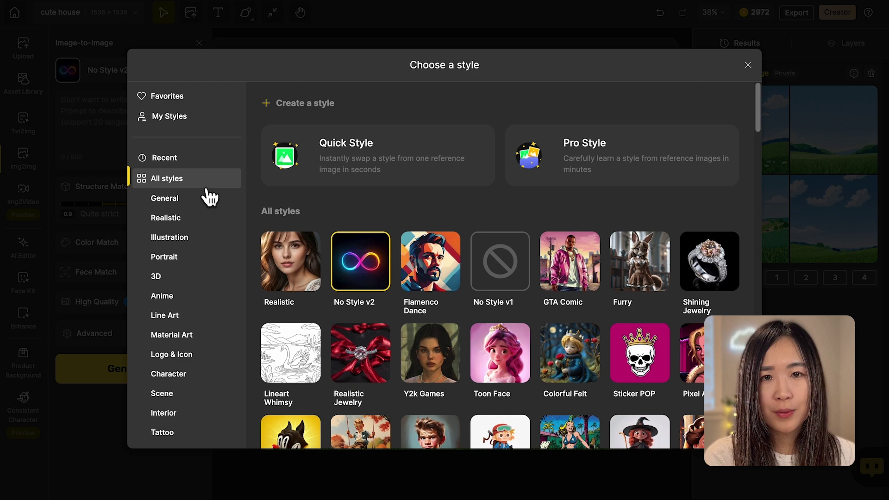
pyautogui.click(170, 237)
pyautogui.scroll(-7, 395, 305)
pyautogui.scroll(-3, 394, 304)
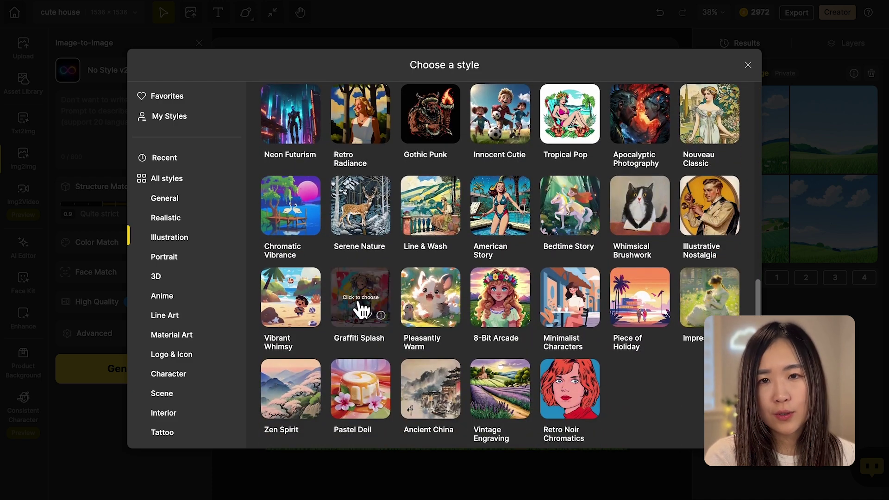
pyautogui.click(311, 315)
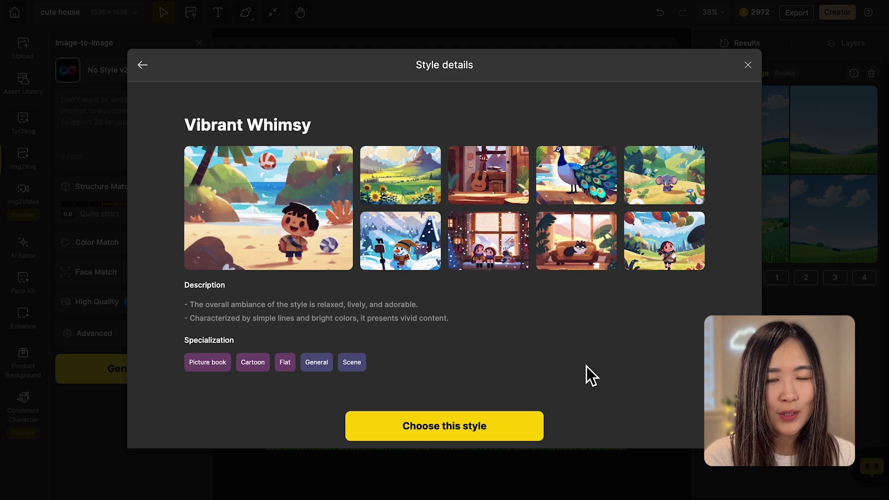
pyautogui.click(470, 423)
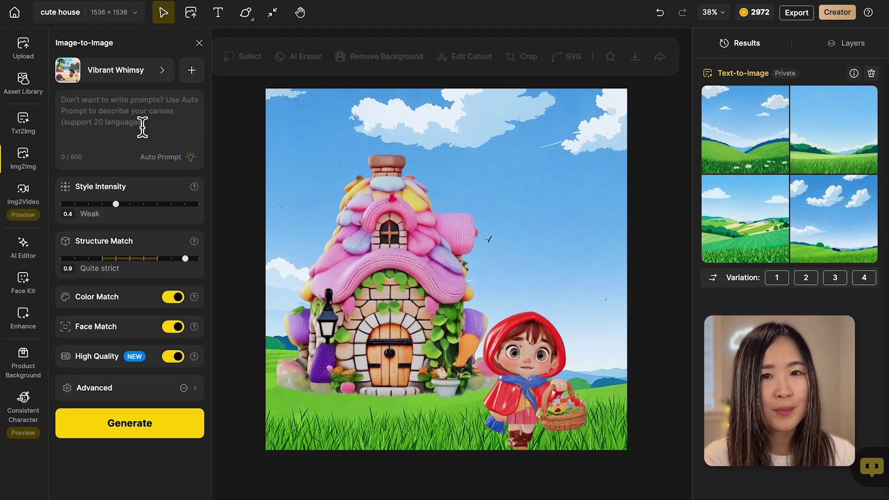
# - Auto-generate a prompt and trim it, keeping style intensity at 0.4
pyautogui.click(156, 123)
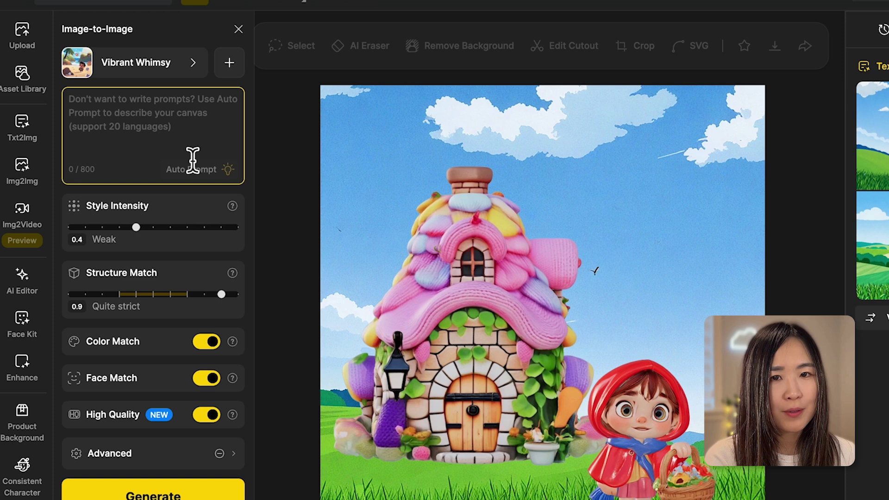
pyautogui.click(201, 173)
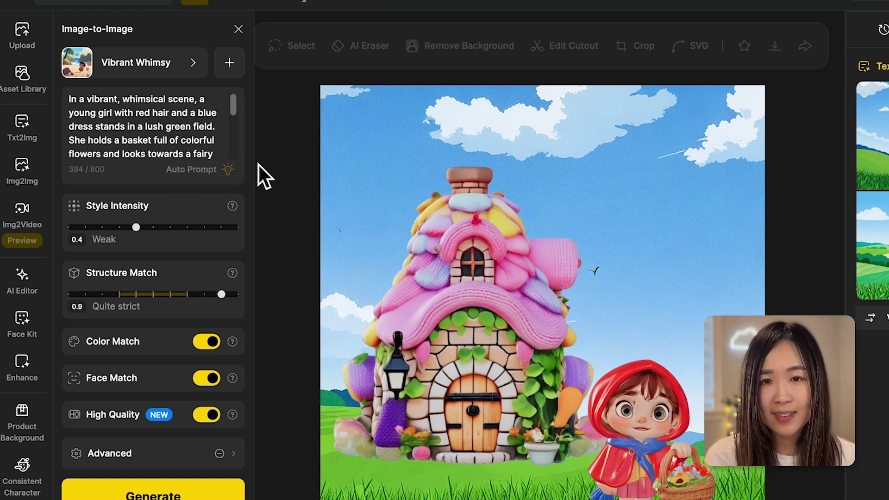
pyautogui.click(204, 143)
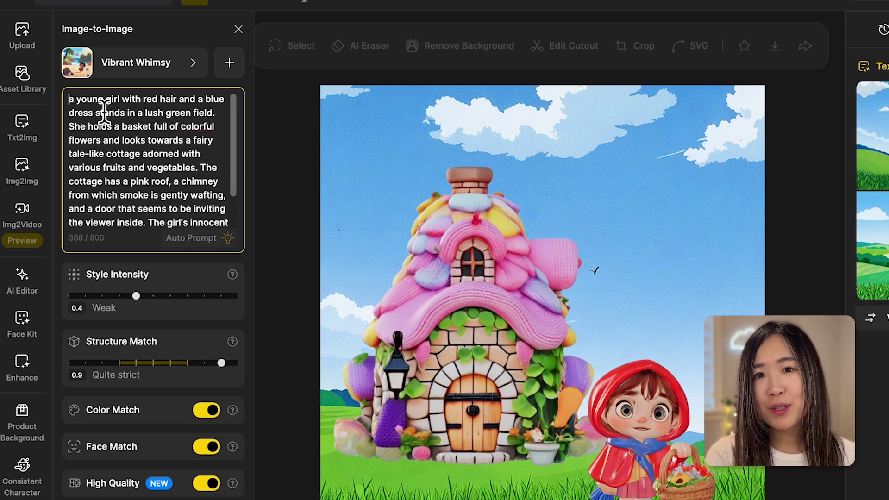
pyautogui.moveTo(160, 100)
pyautogui.mouseDown()
pyautogui.moveTo(204, 102)
pyautogui.moveTo(189, 169)
pyautogui.moveTo(228, 168)
pyautogui.moveTo(152, 190)
pyautogui.moveTo(187, 229)
pyautogui.mouseUp()
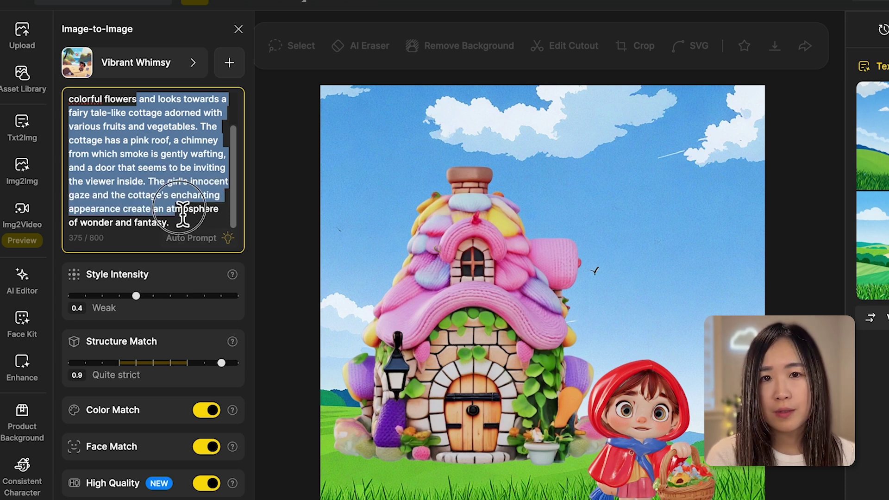
pyautogui.press('BackSpace')
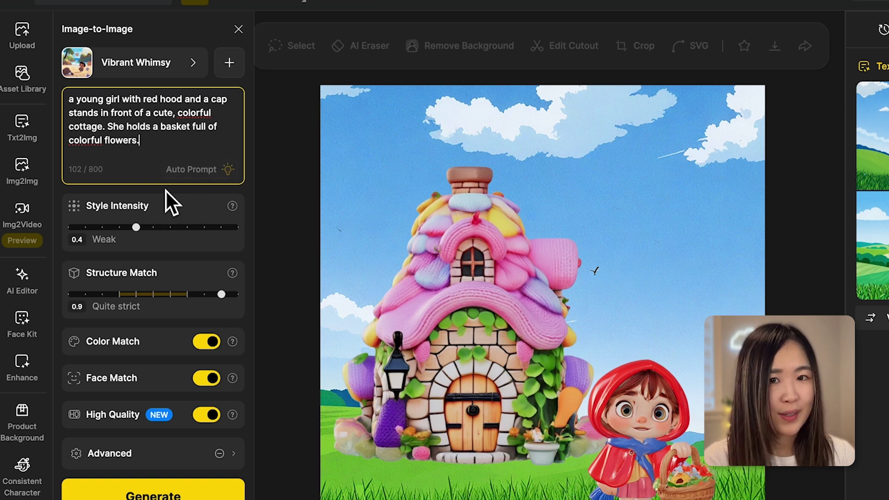
pyautogui.moveTo(232, 206)
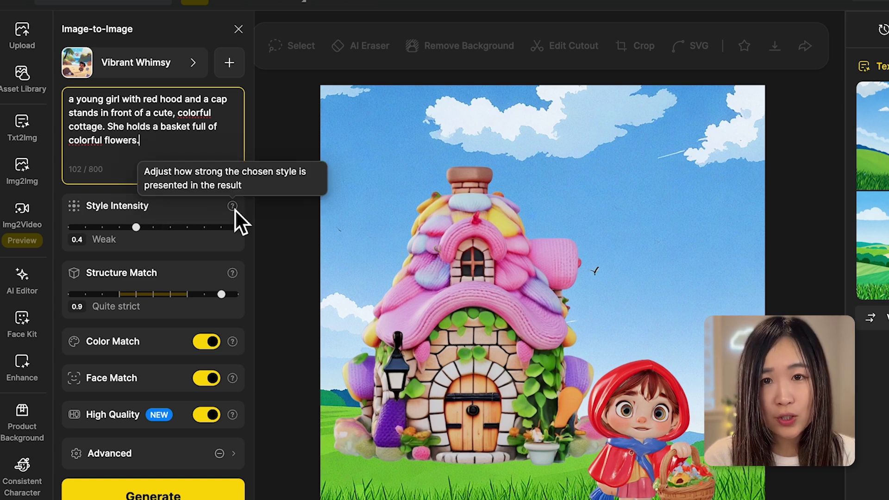
pyautogui.moveTo(229, 241); pyautogui.dragTo(143, 234)
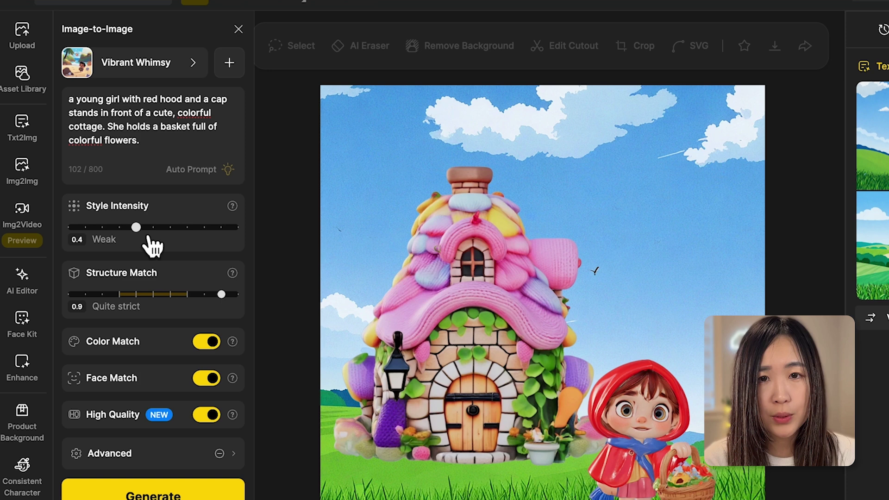
pyautogui.moveTo(232, 273)
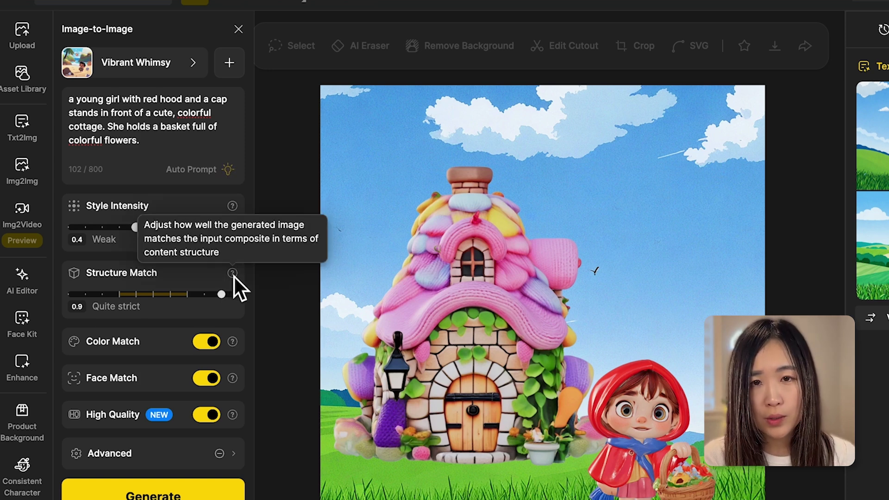
# - Settle Structure Match at 0.9 quite strict and leave Color Match on after toggling it
pyautogui.moveTo(221, 294); pyautogui.dragTo(85, 294)
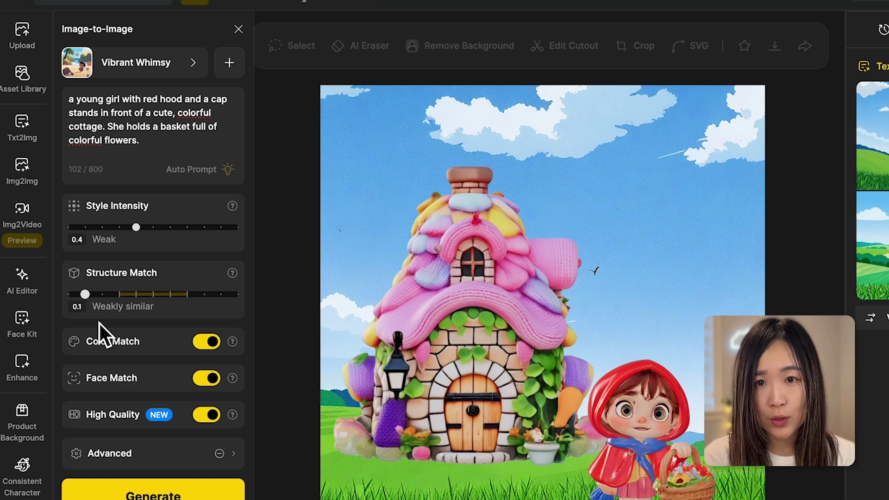
pyautogui.click(191, 295)
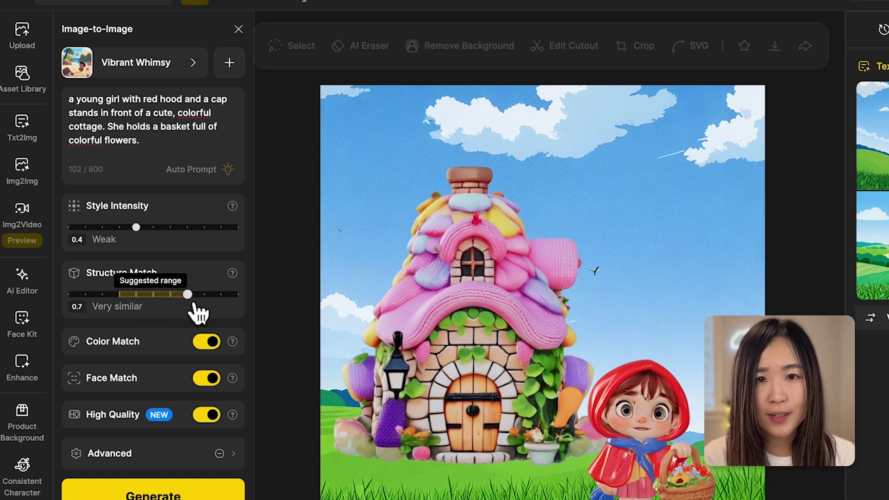
pyautogui.click(223, 294)
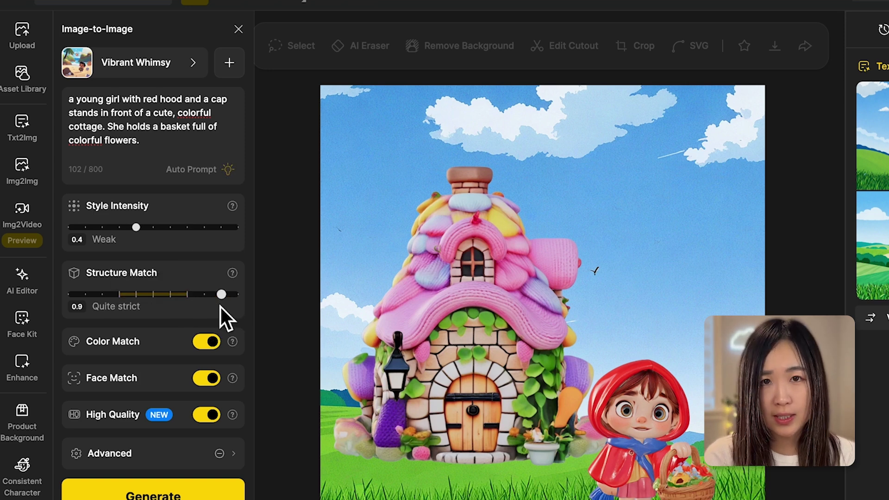
pyautogui.moveTo(232, 341)
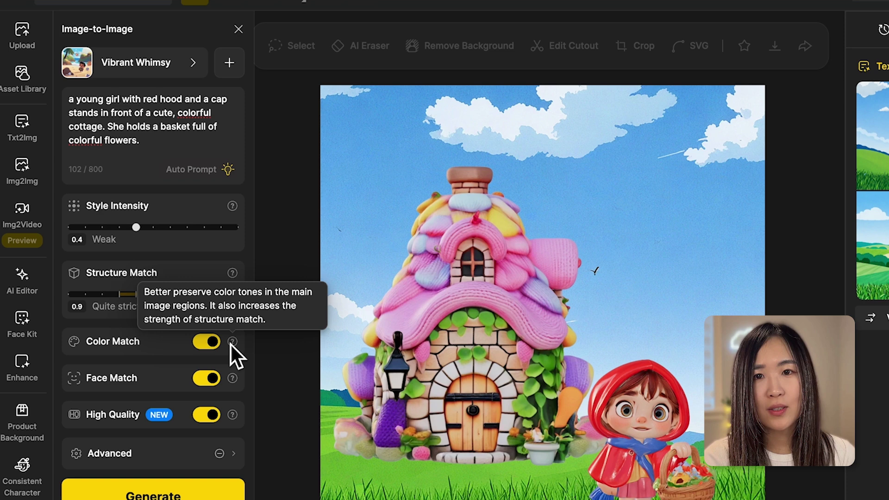
pyautogui.click(209, 345)
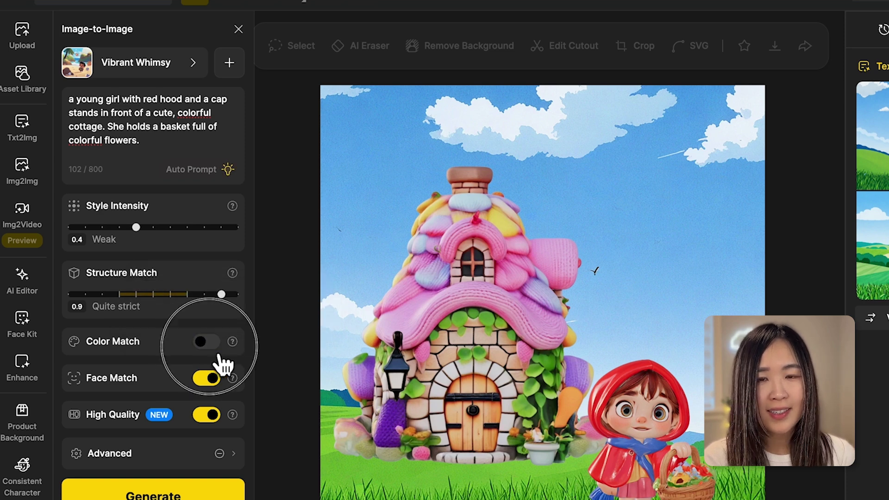
pyautogui.click(216, 348)
pyautogui.moveTo(232, 377)
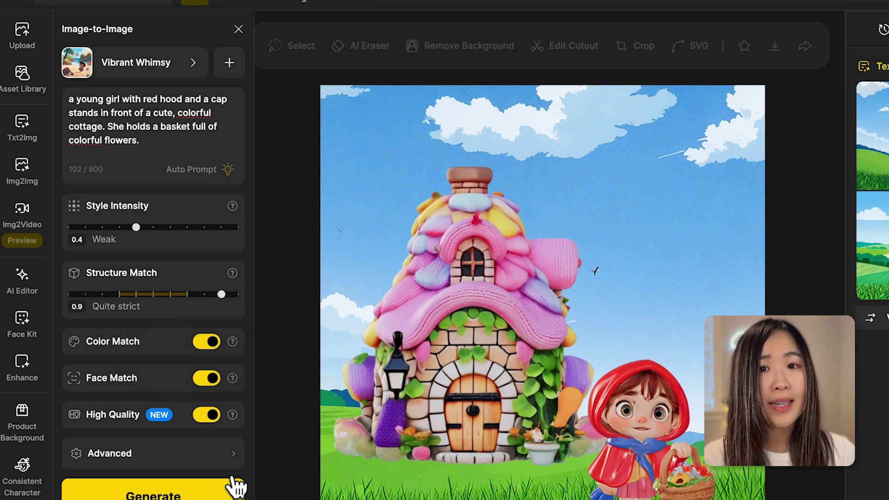
# - In the advanced options, enter the negative prompt 'low quality, pixelated, distorted, cars'
pyautogui.click(236, 456)
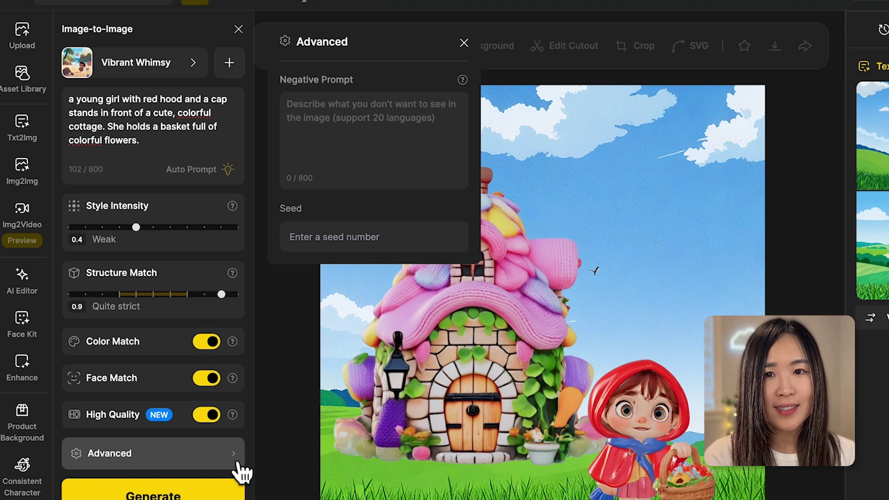
pyautogui.click(369, 119)
pyautogui.write('(')
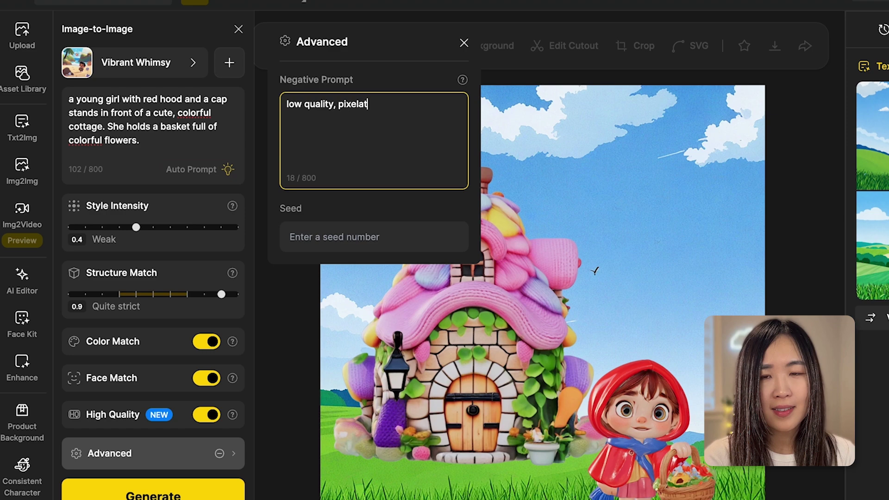
pyautogui.write('ed,distor')
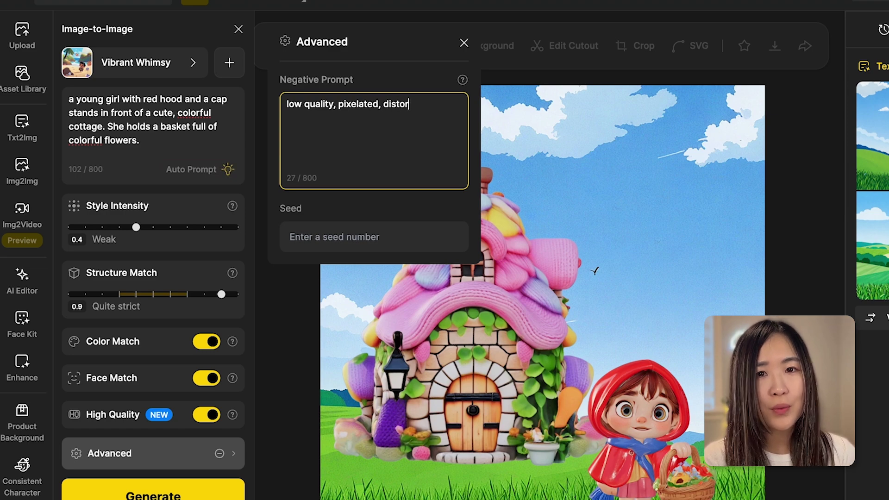
pyautogui.write('ted')
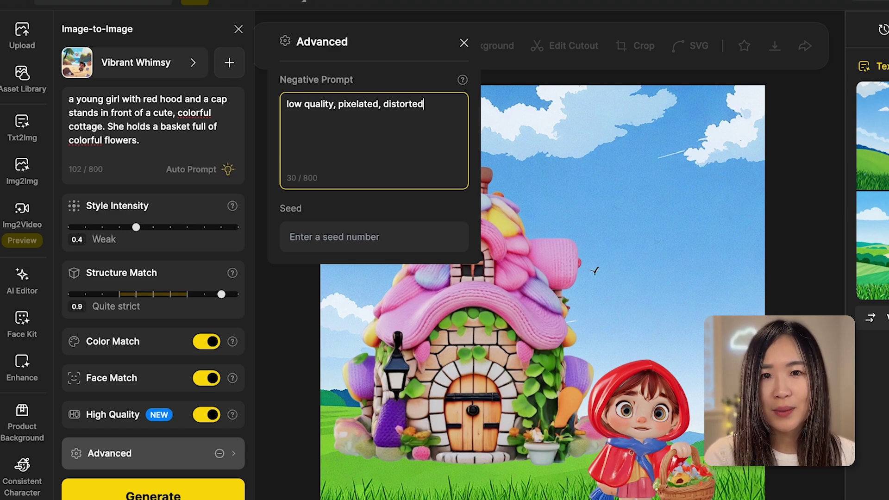
pyautogui.write('ars')
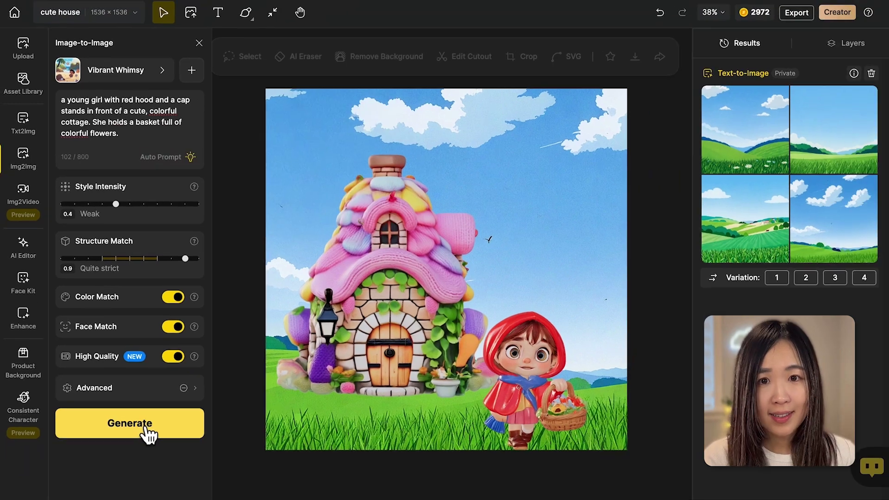
# - Generate four Vibrant Whimsy cottage restyles and compare one result with the original image
pyautogui.click(148, 433)
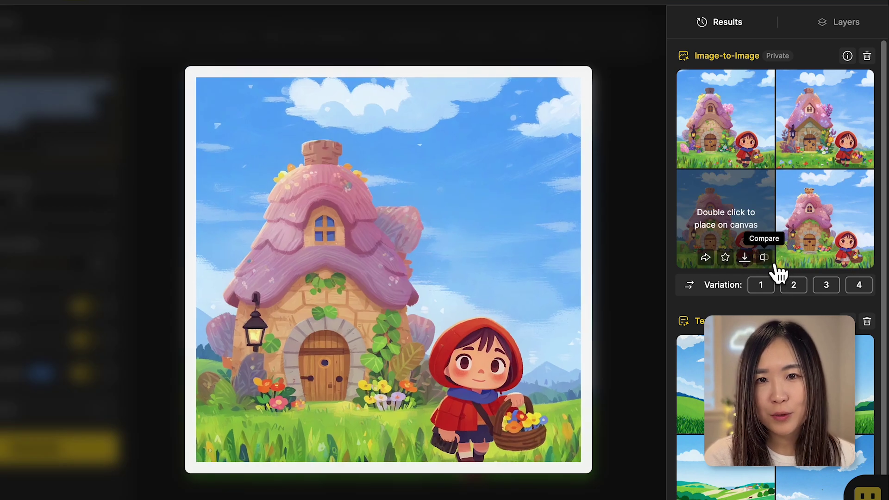
pyautogui.click(777, 266)
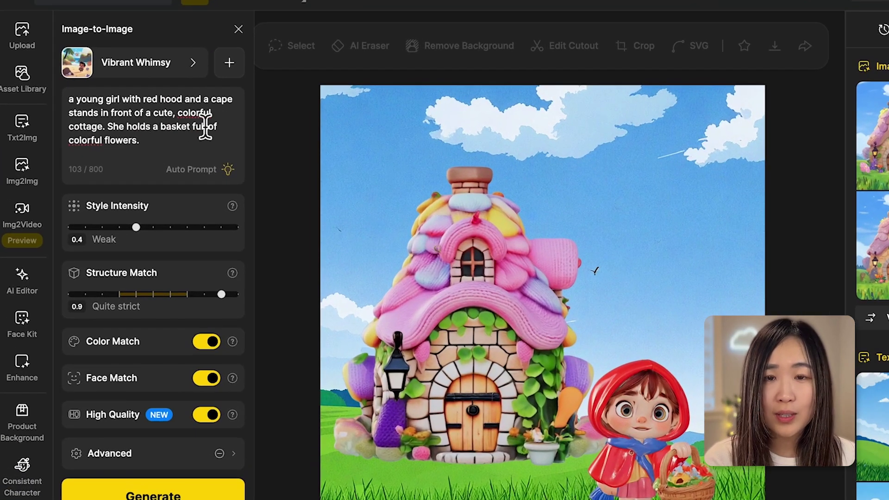
# - Add 'with colorful roof of pink, yellow, light blue' and a chimney to the prompt, regenerate, and compare a result
pyautogui.click(90, 122)
pyautogui.write('with colorful roof of ')
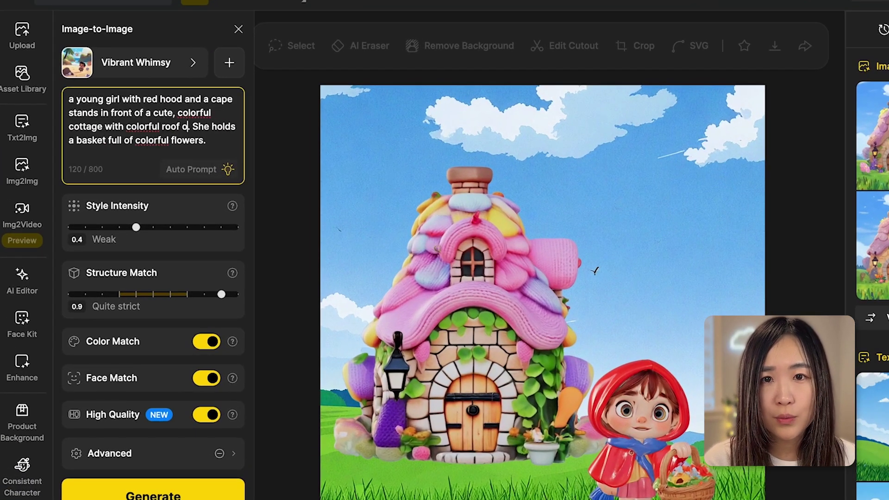
pyautogui.write('p')
pyautogui.write('ink, yellow and light blue colors and a chimney on top')
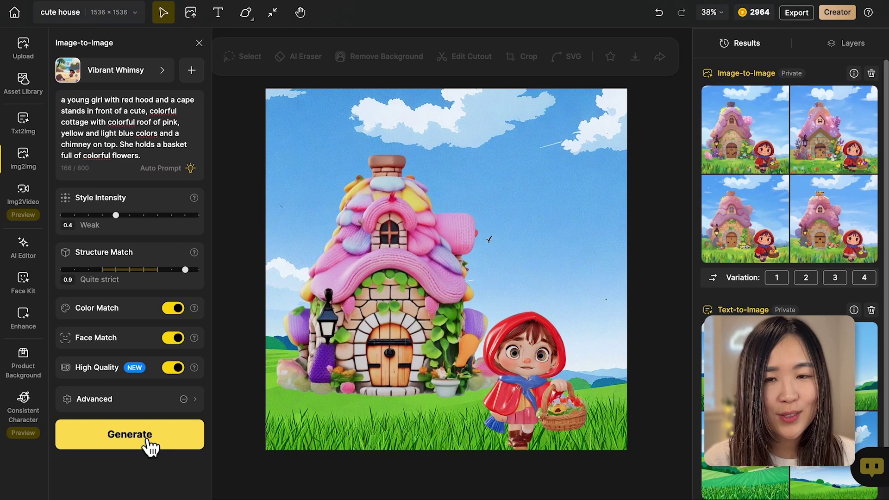
pyautogui.click(151, 484)
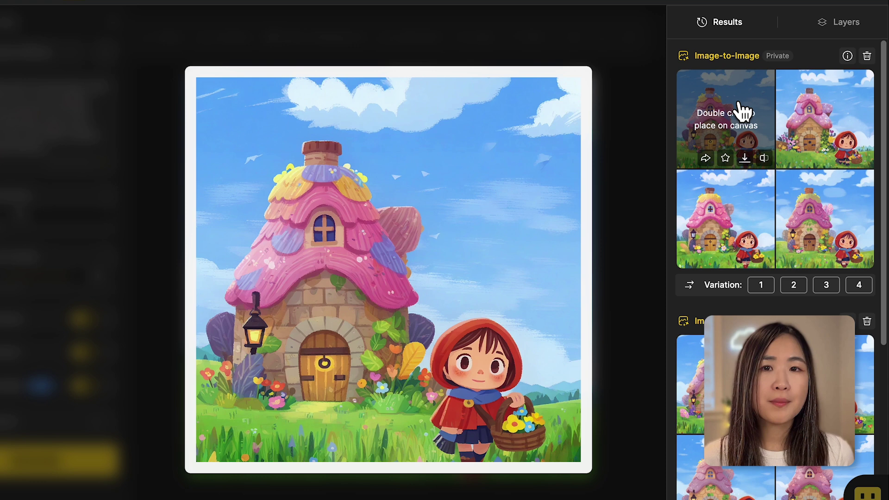
pyautogui.click(769, 160)
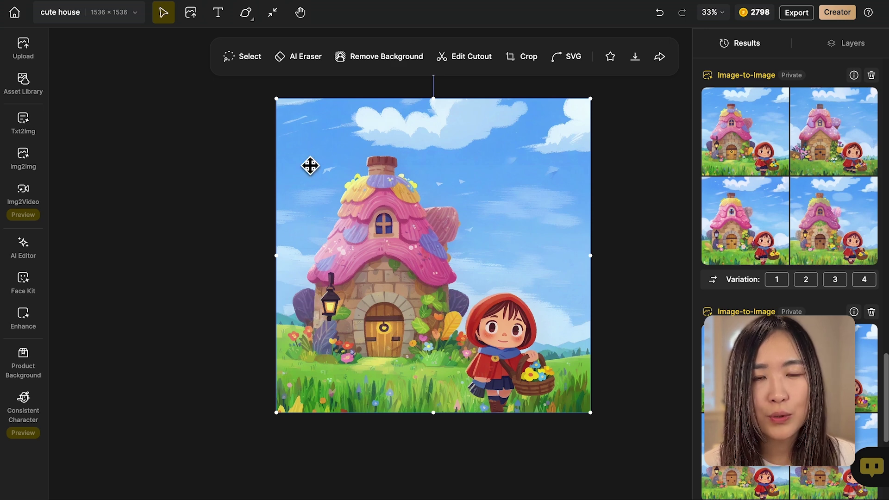
# - Brush-select the areas left of the lantern and beside the girl, then recolour them lavender #CFC3FF
pyautogui.click(260, 67)
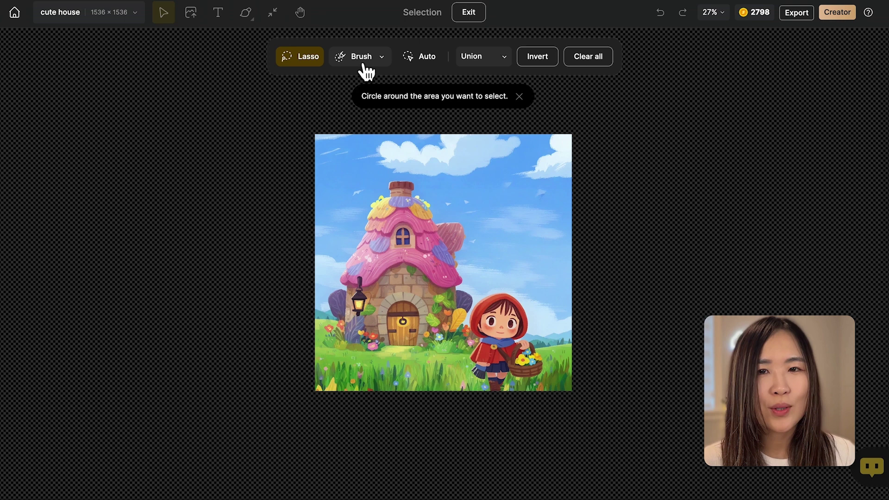
pyautogui.click(364, 65)
pyautogui.moveTo(338, 292); pyautogui.dragTo(338, 314)
pyautogui.moveTo(459, 296); pyautogui.dragTo(466, 303)
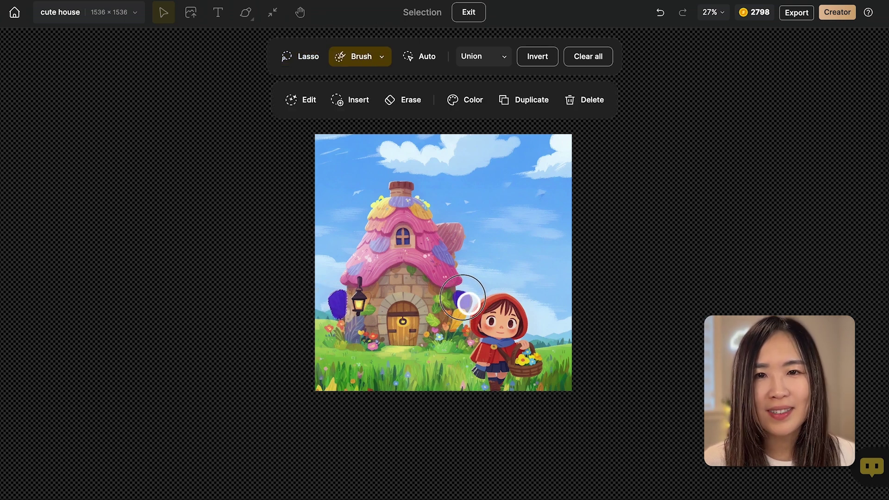
pyautogui.click(476, 102)
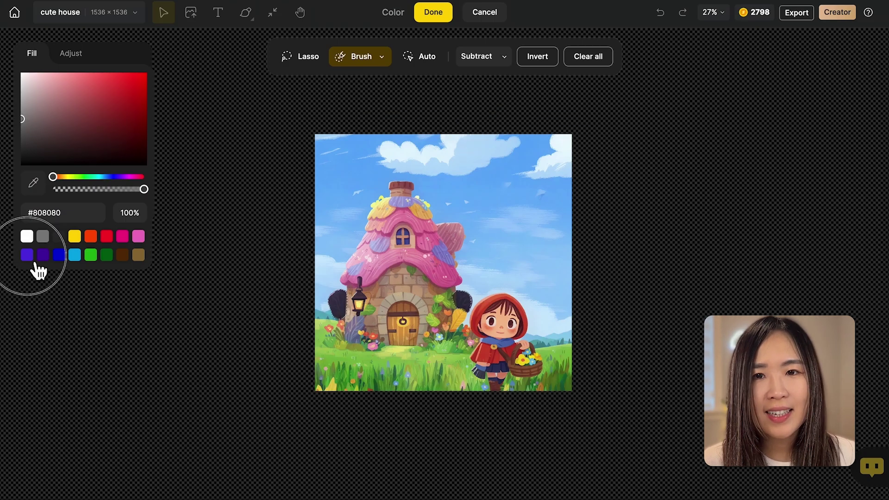
pyautogui.click(29, 256)
pyautogui.click(51, 73)
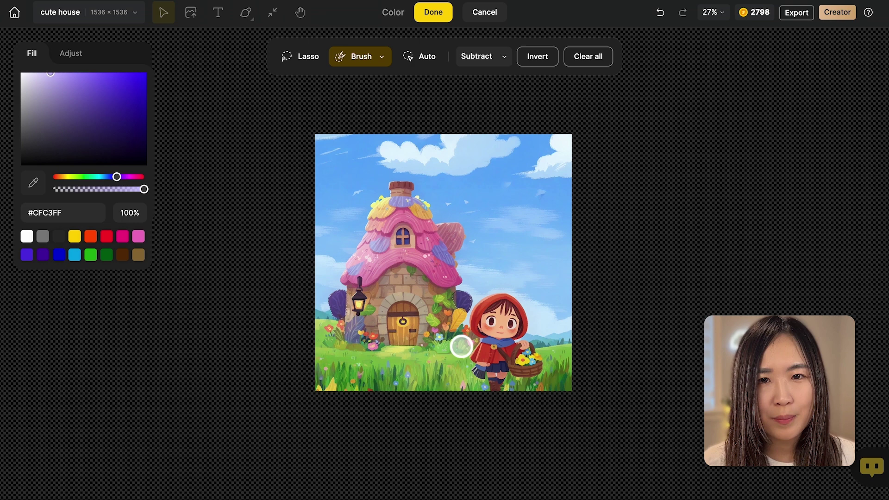
pyautogui.click(434, 14)
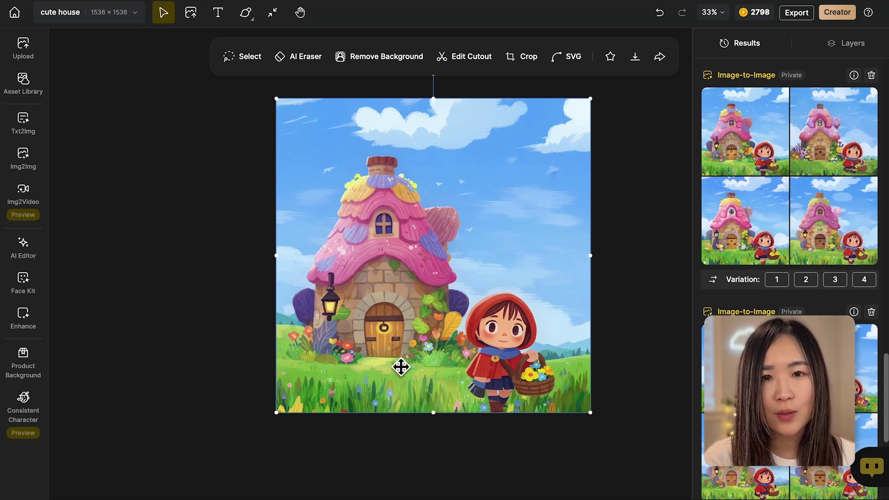
# - Draw on the current canvas with a thinner #B5AB94 beige brush along the ground below the door
pyautogui.click(245, 12)
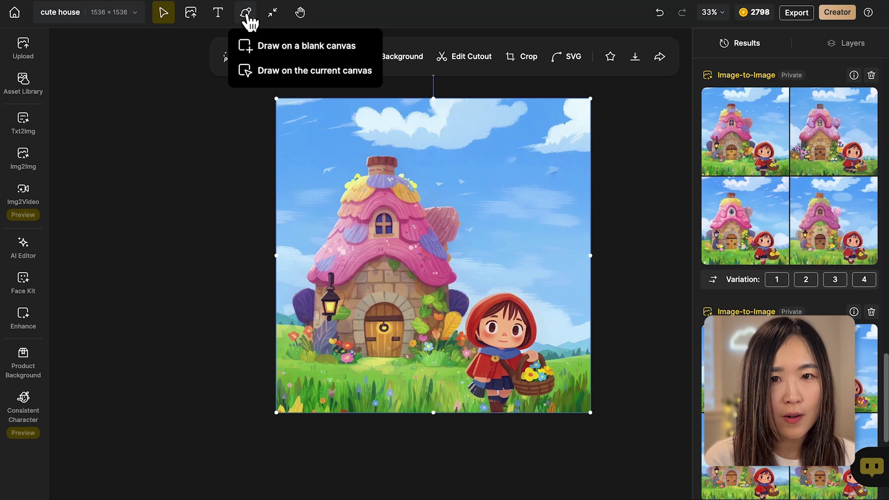
pyautogui.click(284, 73)
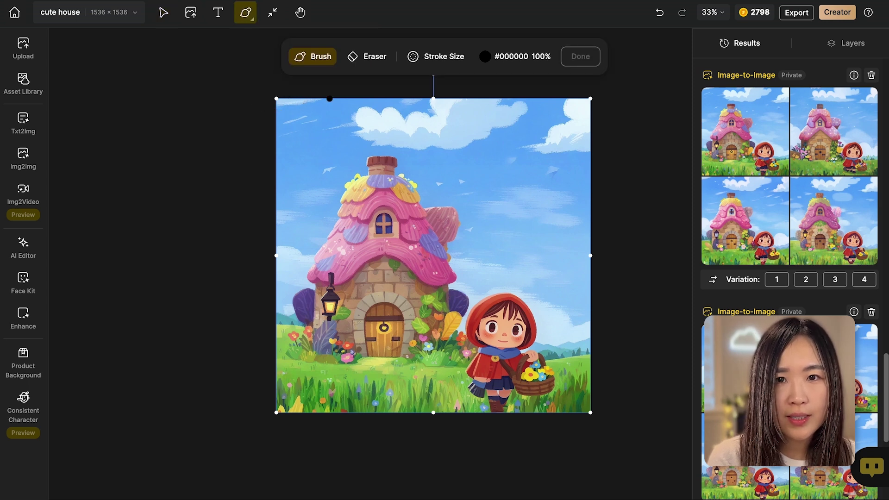
pyautogui.click(493, 62)
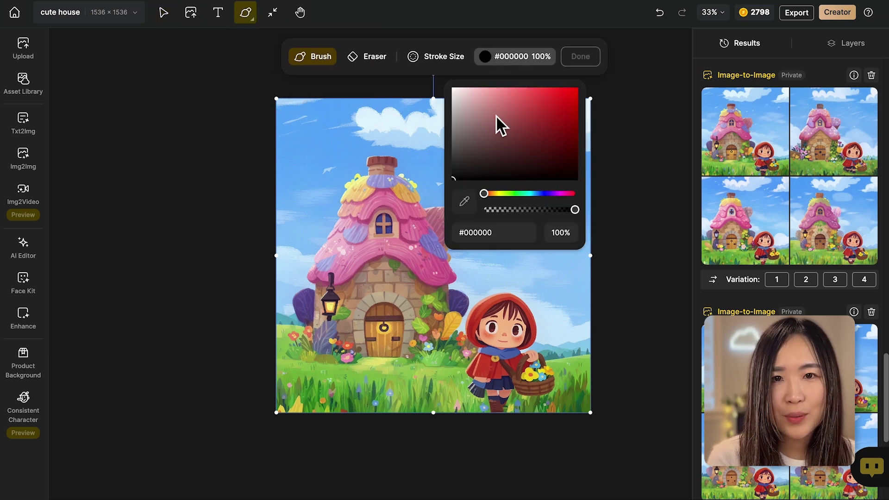
pyautogui.click(472, 101)
pyautogui.click(435, 56)
pyautogui.moveTo(397, 209); pyautogui.dragTo(391, 210)
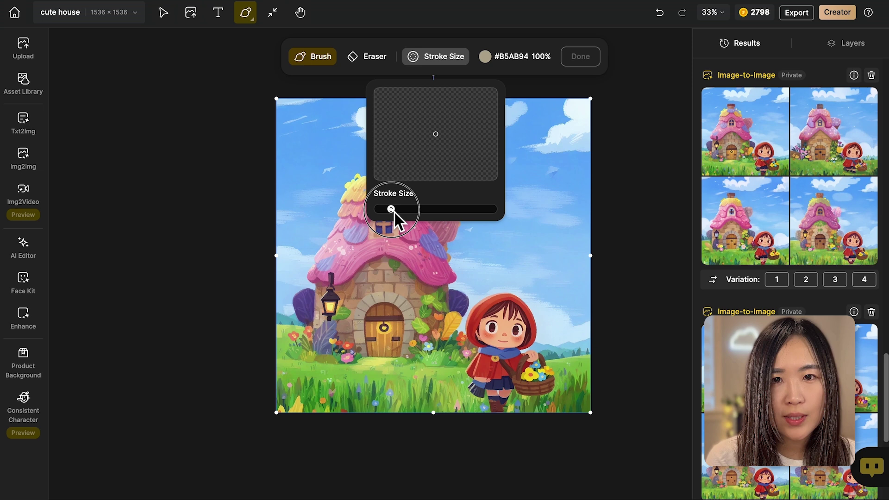
pyautogui.click(389, 82)
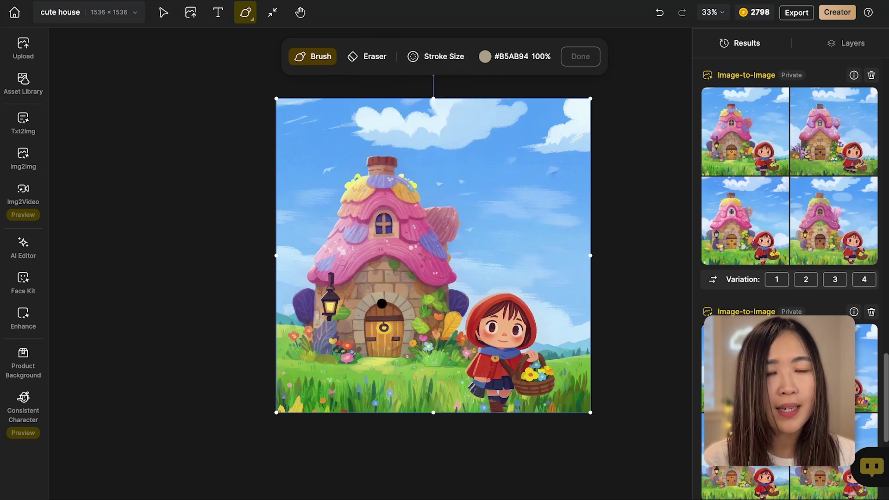
pyautogui.moveTo(396, 362)
pyautogui.mouseDown()
pyautogui.moveTo(363, 361)
pyautogui.moveTo(389, 360)
pyautogui.mouseUp()
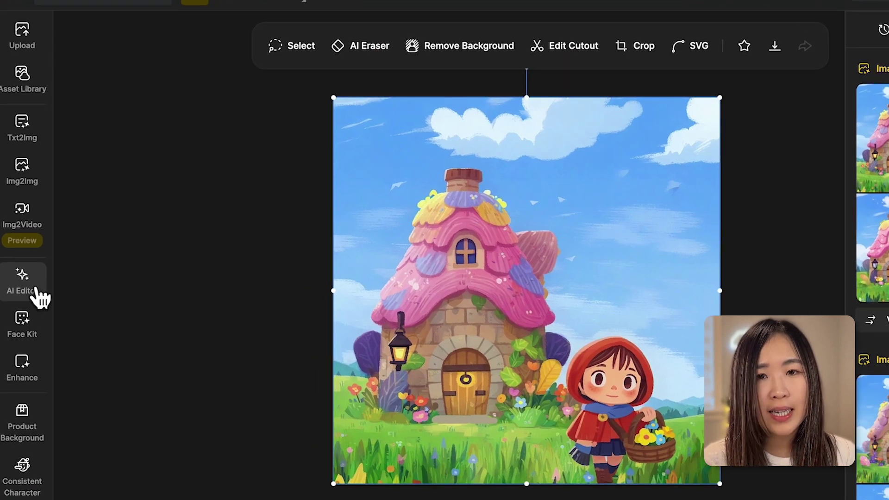
# - Start an AI Editor Local Edit, outline the doorstep, and enter the prompt 'stone store step'
pyautogui.click(33, 254)
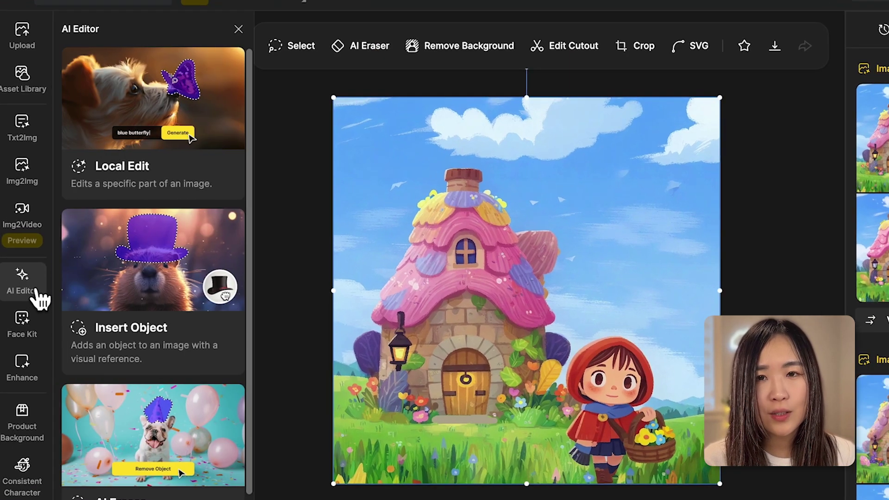
pyautogui.click(174, 132)
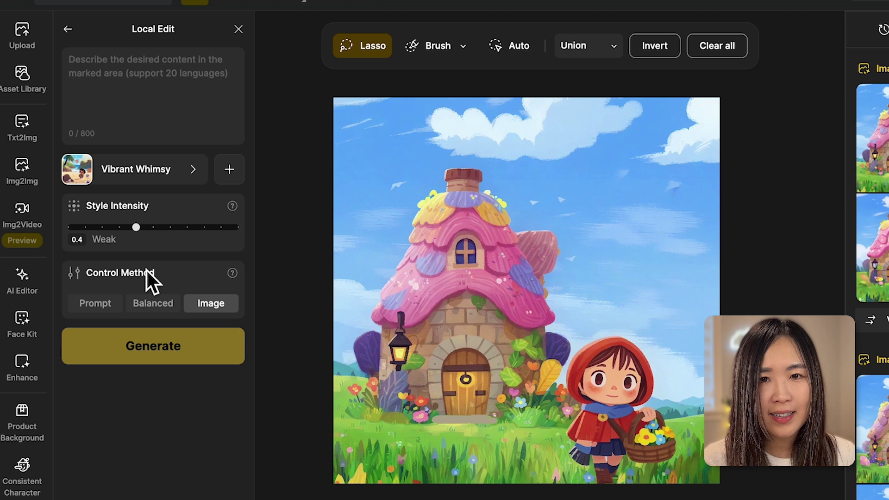
pyautogui.moveTo(431, 413); pyautogui.dragTo(505, 429)
pyautogui.click(145, 88)
pyautogui.write('sto')
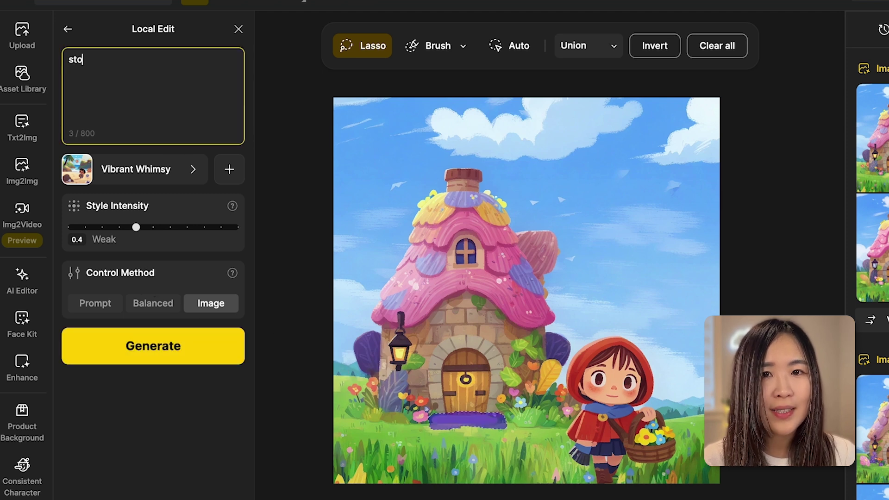
pyautogui.write('ne store step')
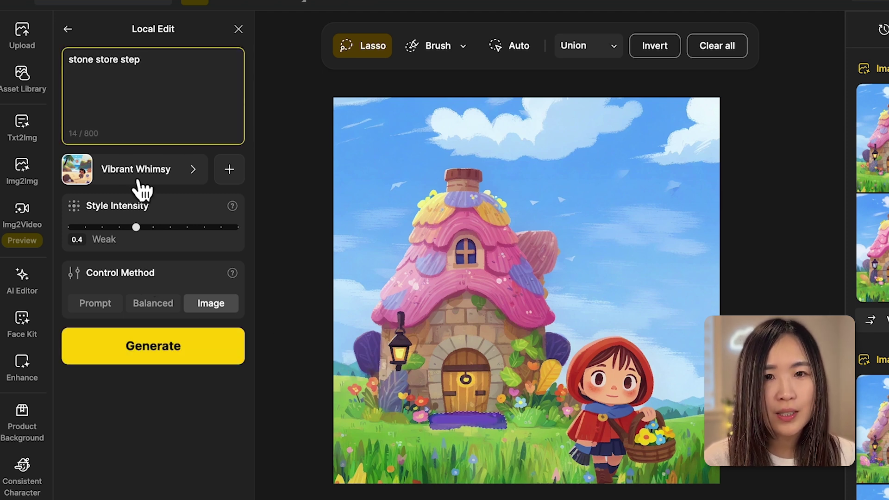
# - Keep the Vibrant Whimsy style, set control to follow the image, and generate four variations
pyautogui.click(135, 175)
pyautogui.click(381, 412)
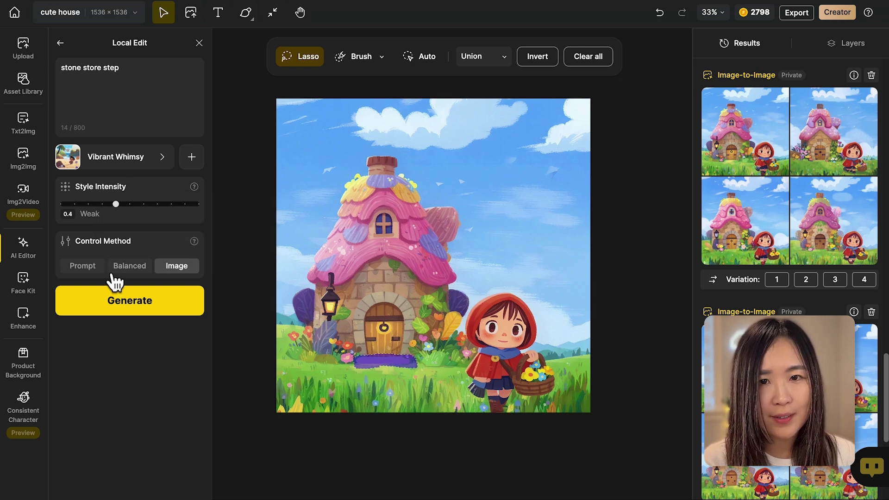
pyautogui.click(96, 270)
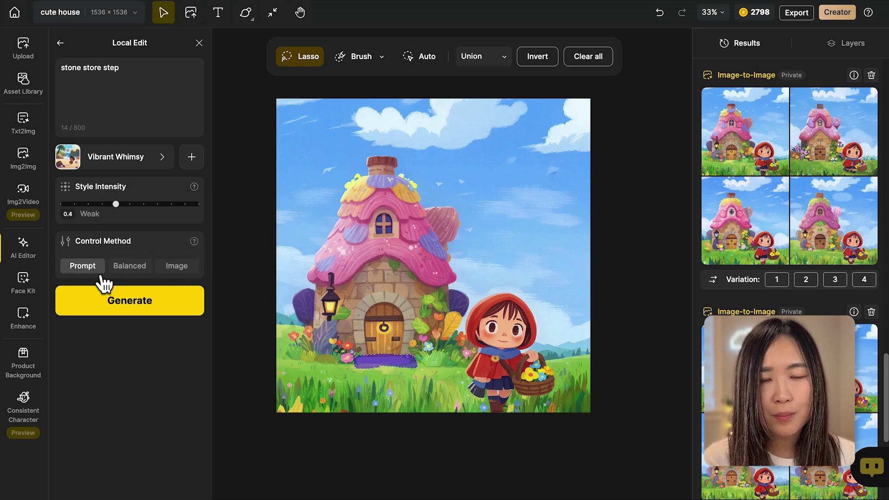
pyautogui.click(139, 271)
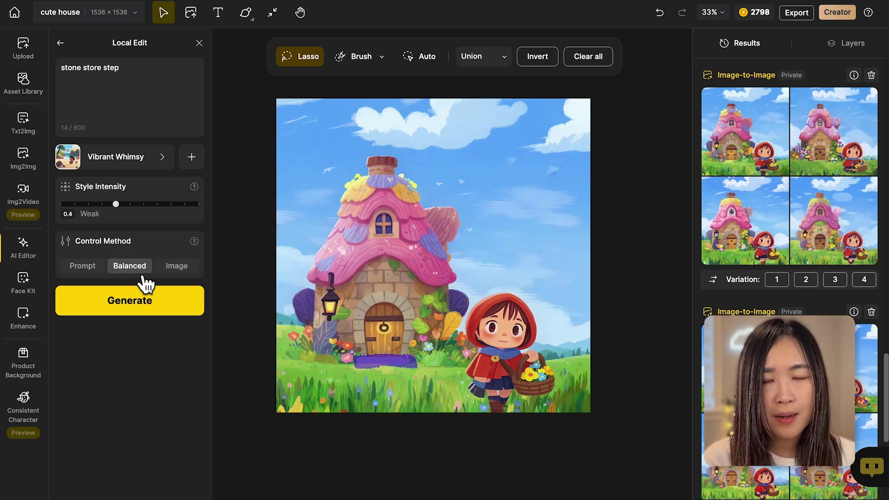
pyautogui.click(197, 272)
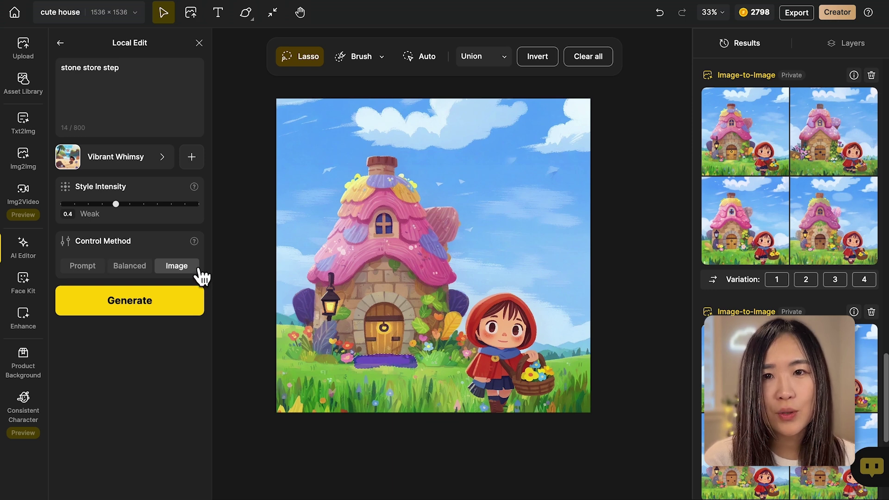
pyautogui.click(146, 311)
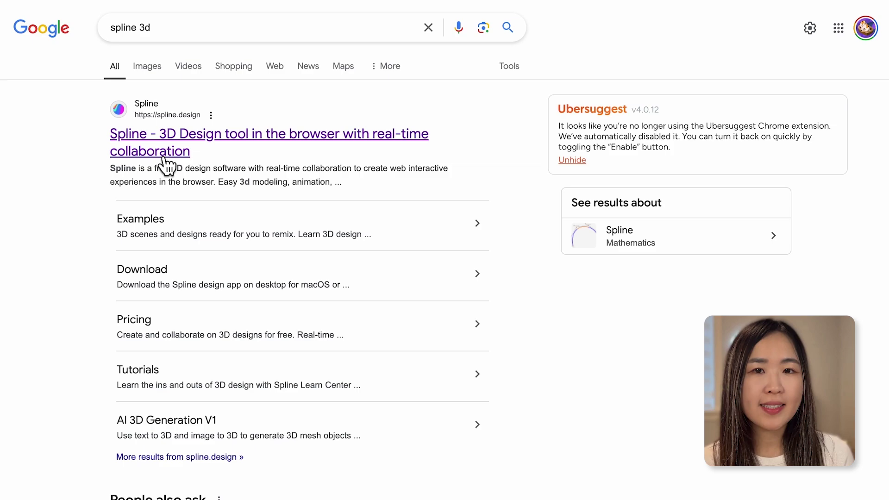
# - Open the 'Spline - 3D Design tool' result from the Google results page
pyautogui.click(154, 143)
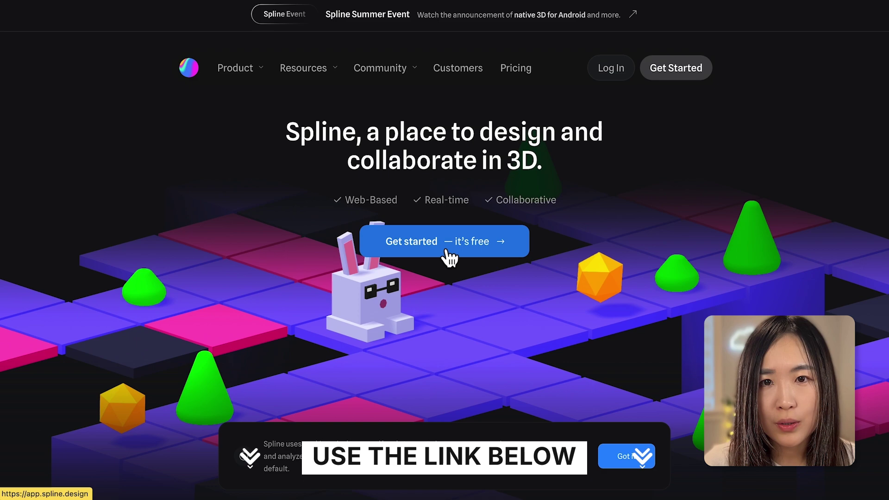
# - Sign in to Spline and scroll through the Tutorials collection
pyautogui.click(447, 251)
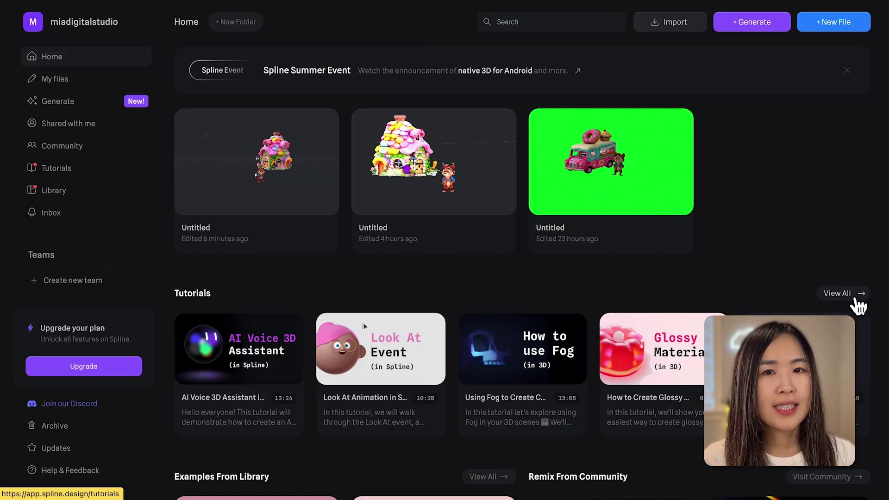
pyautogui.click(857, 305)
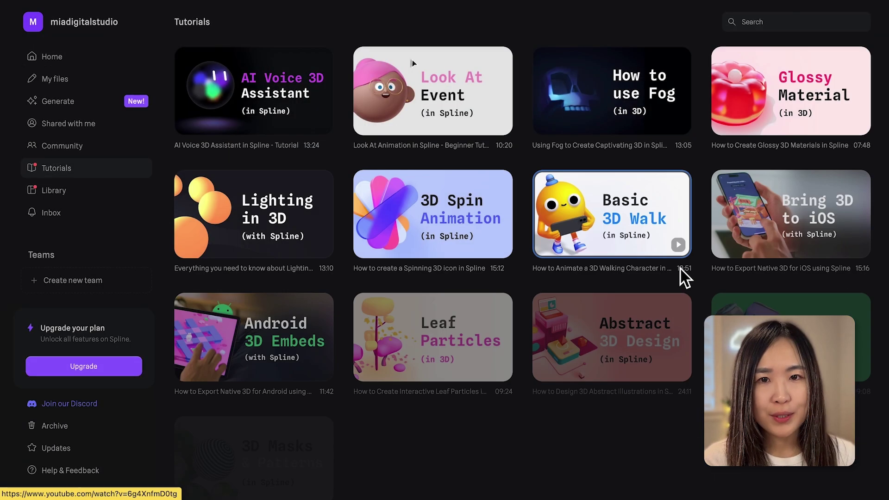
pyautogui.scroll(-5, 414, 250)
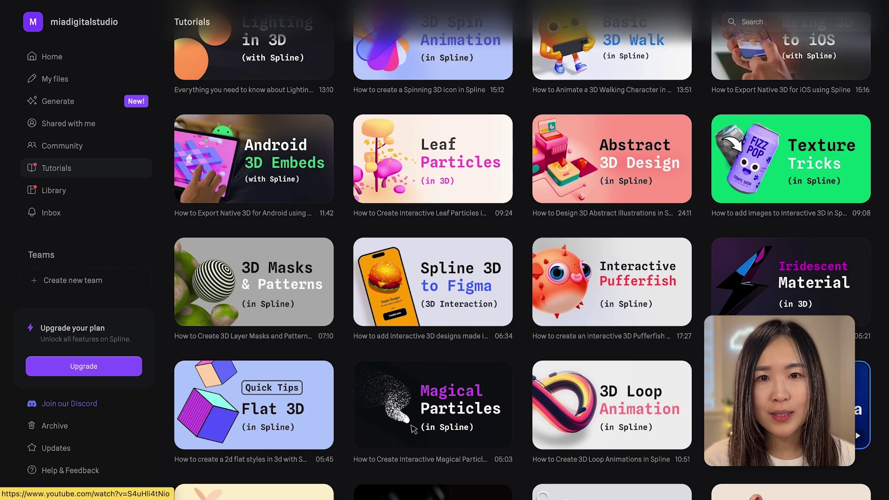
pyautogui.scroll(-2, 302, 417)
pyautogui.scroll(-3, 302, 324)
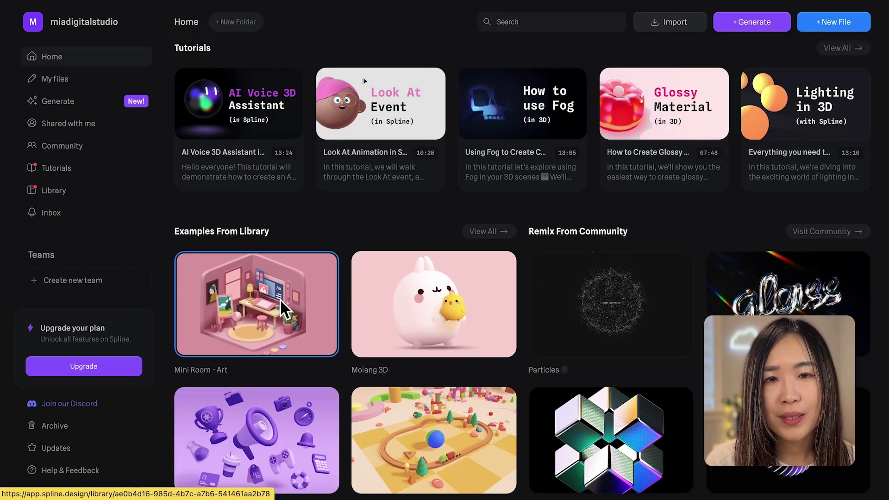
pyautogui.scroll(2, 287, 296)
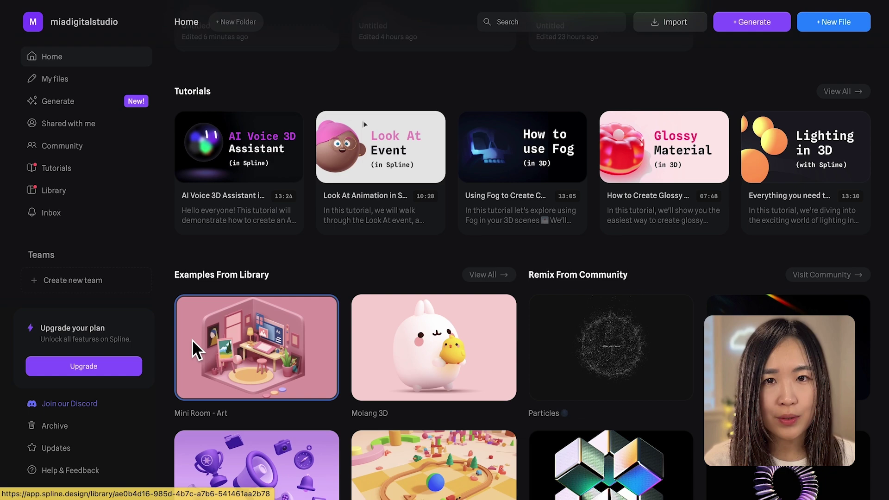
pyautogui.click(233, 353)
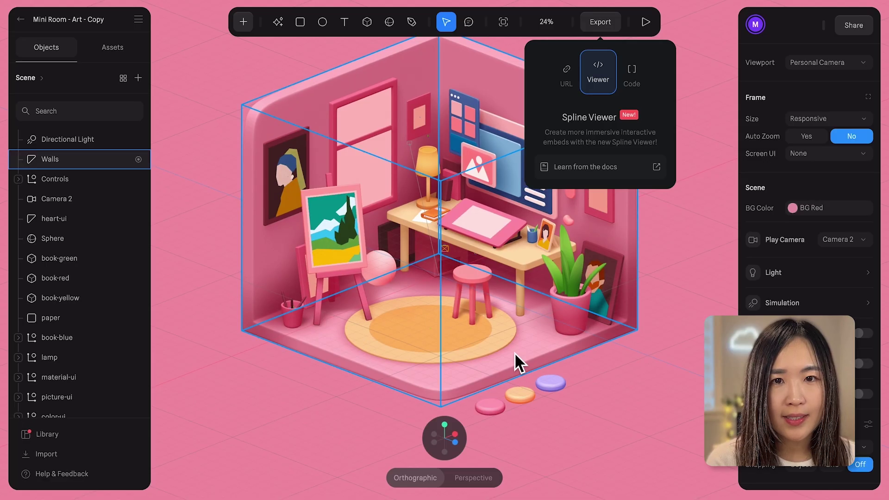
pyautogui.click(515, 352)
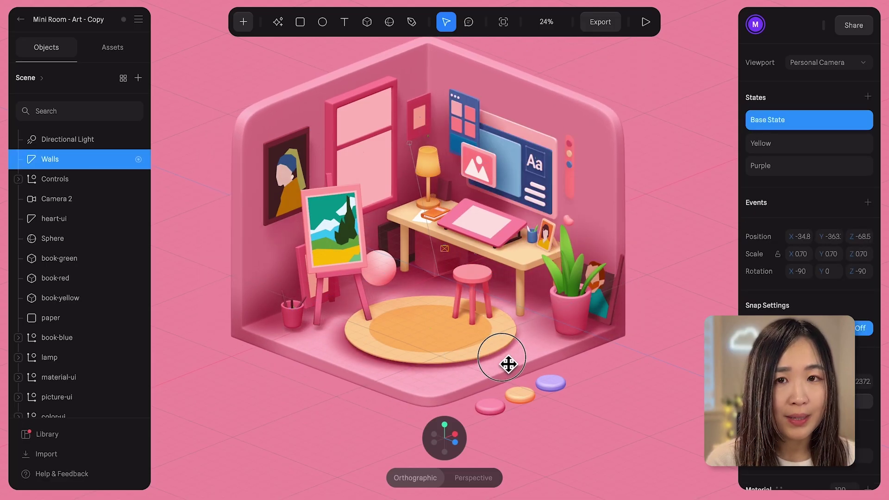
pyautogui.moveTo(504, 357); pyautogui.dragTo(585, 435)
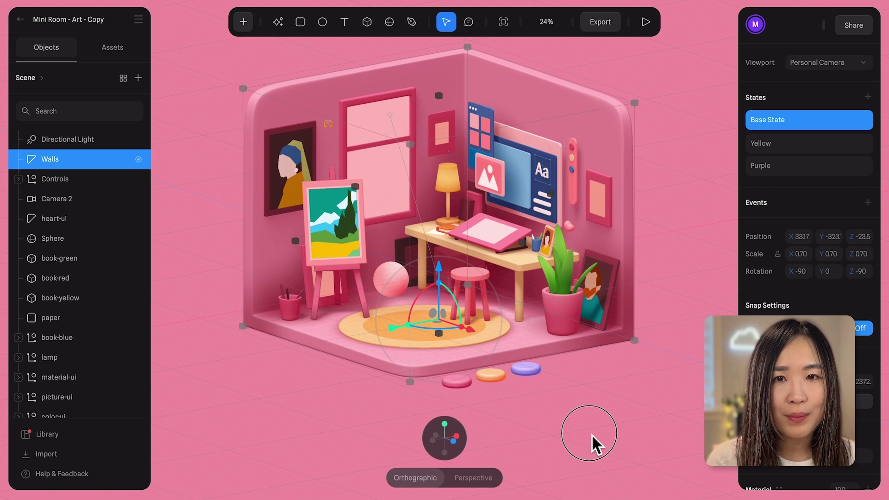
pyautogui.click(224, 246)
pyautogui.moveTo(224, 246); pyautogui.dragTo(278, 251)
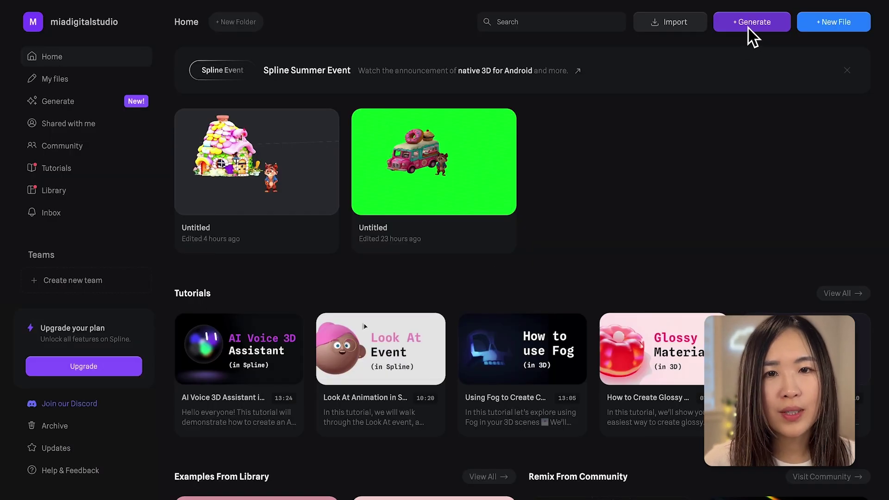
# - Create a new Spline file and switch its view between perspective and orthographic
pyautogui.click(829, 21)
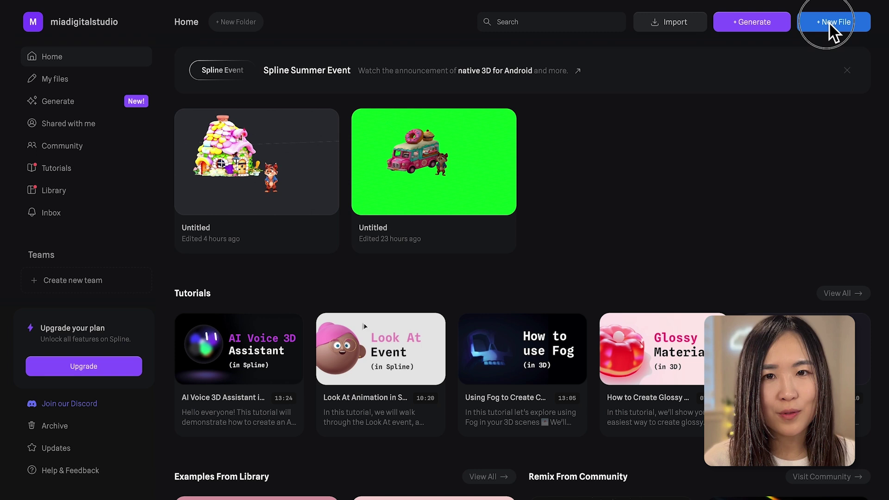
pyautogui.click(509, 317)
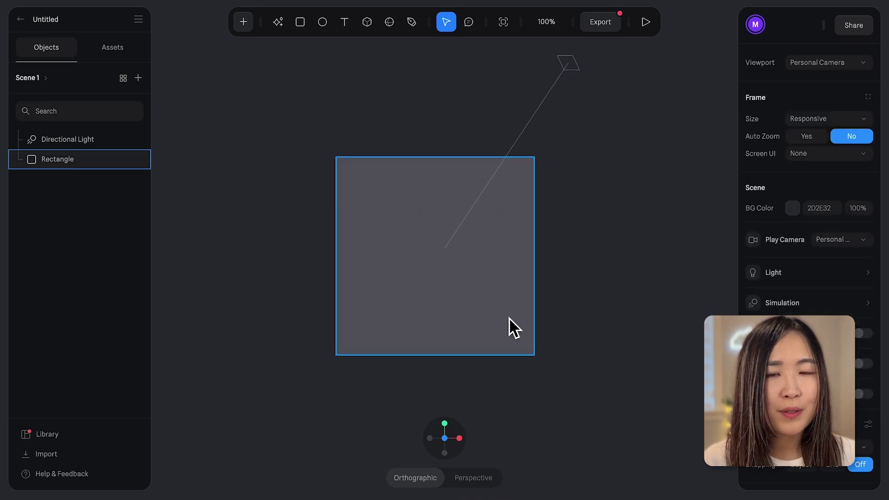
pyautogui.click(571, 369)
pyautogui.moveTo(585, 362)
pyautogui.mouseDown()
pyautogui.moveTo(467, 371)
pyautogui.moveTo(267, 365)
pyautogui.moveTo(291, 377)
pyautogui.moveTo(448, 381)
pyautogui.mouseUp()
pyautogui.click(477, 479)
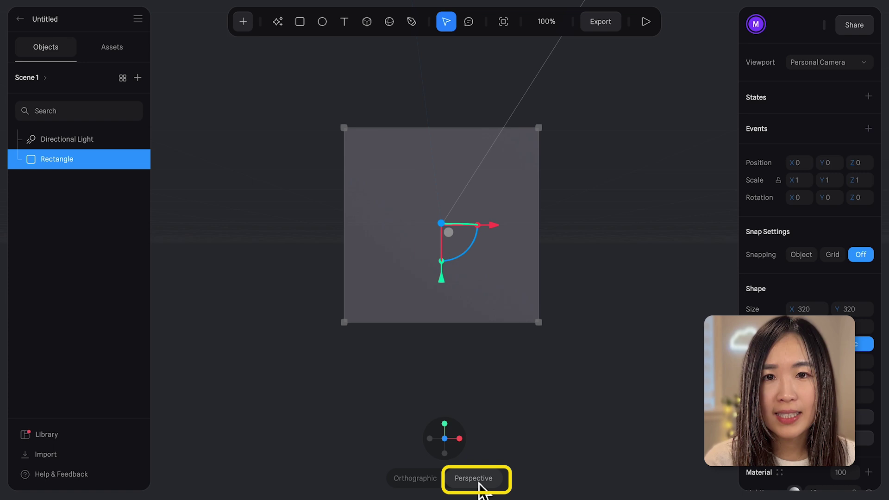
pyautogui.click(423, 482)
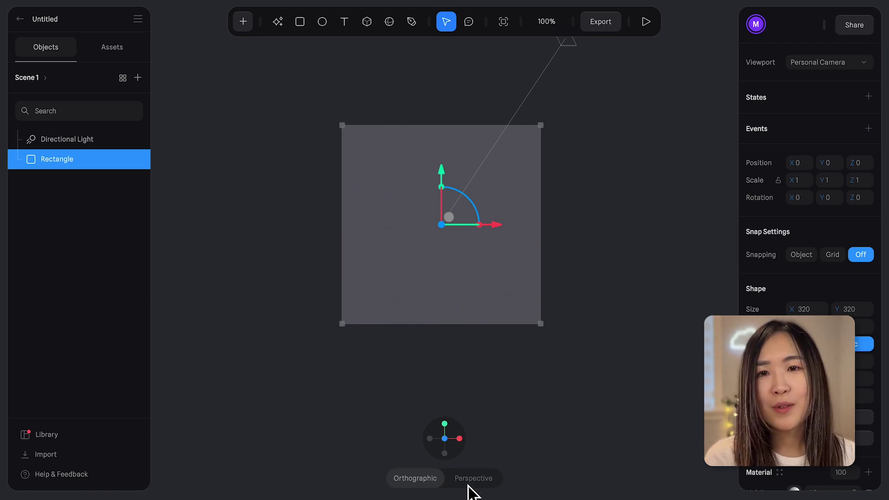
pyautogui.click(497, 477)
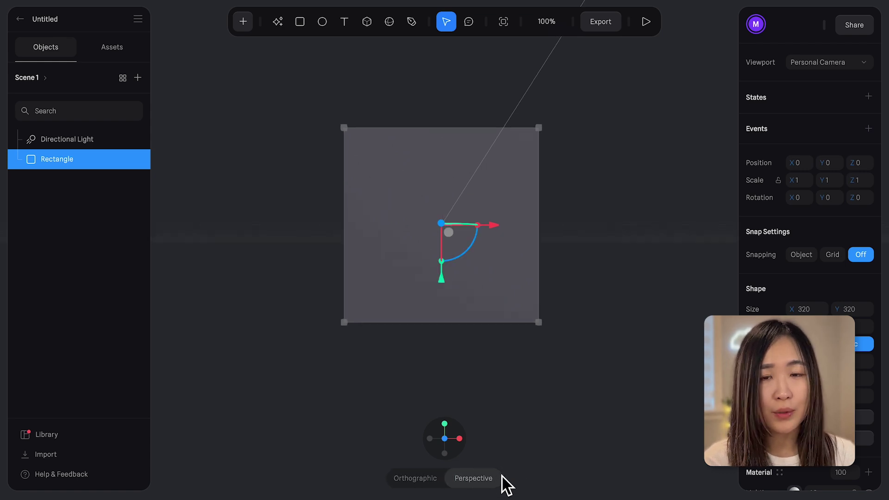
# - Select the default rectangle and delete it, leaving only the directional light
pyautogui.click(467, 230)
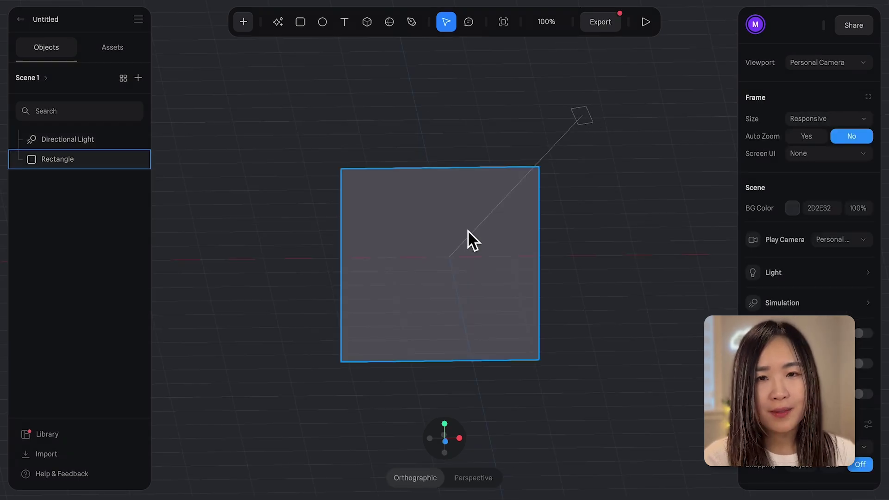
pyautogui.click(456, 285)
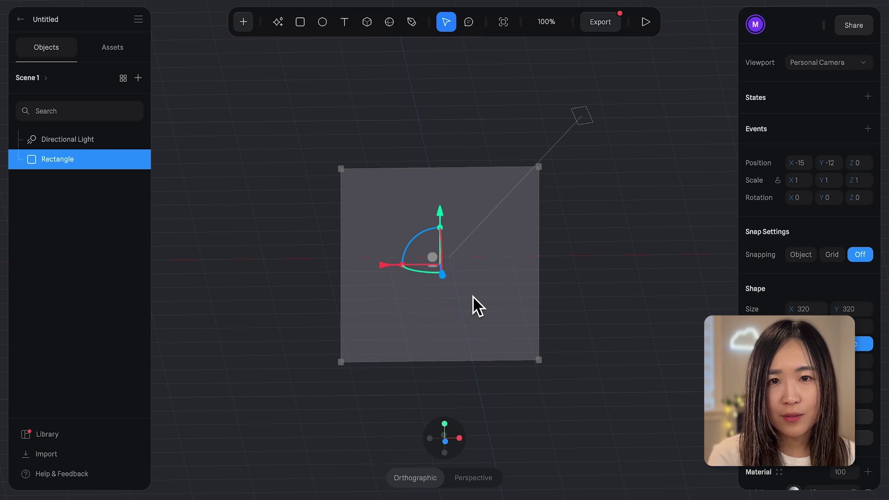
pyautogui.press('Delete')
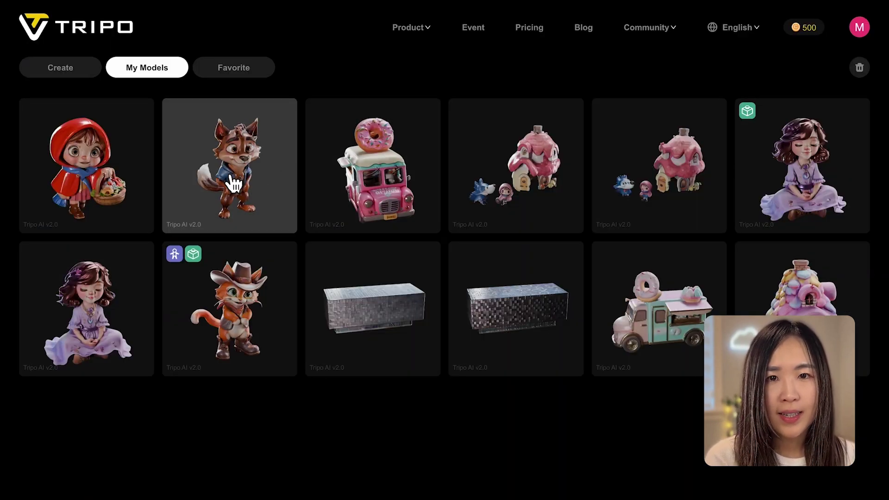
# - Download the Tripo fox model as a GLB file and drag it into the Spline scene
pyautogui.click(234, 184)
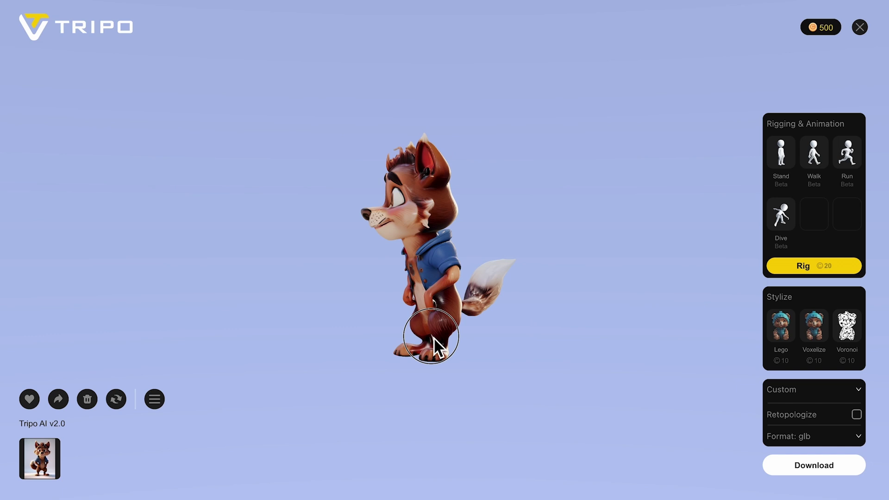
pyautogui.click(833, 473)
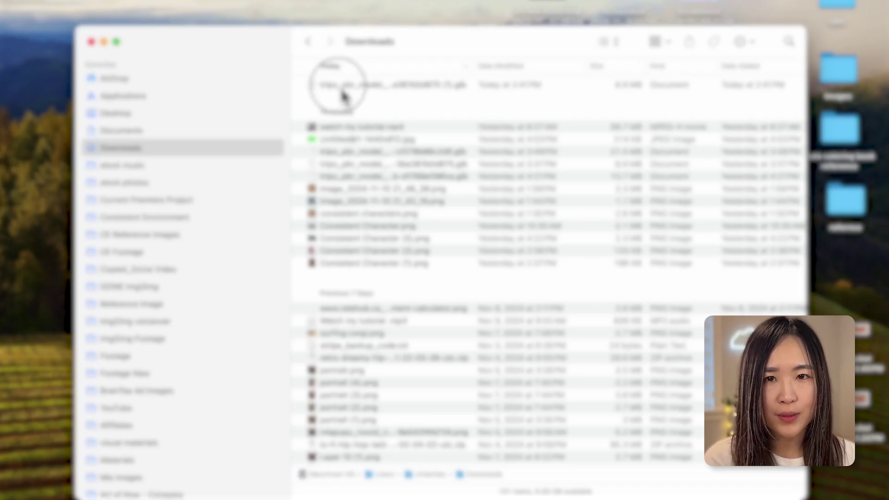
pyautogui.moveTo(343, 95)
pyautogui.mouseDown()
pyautogui.moveTo(469, 103)
pyautogui.moveTo(425, 192)
pyautogui.mouseUp()
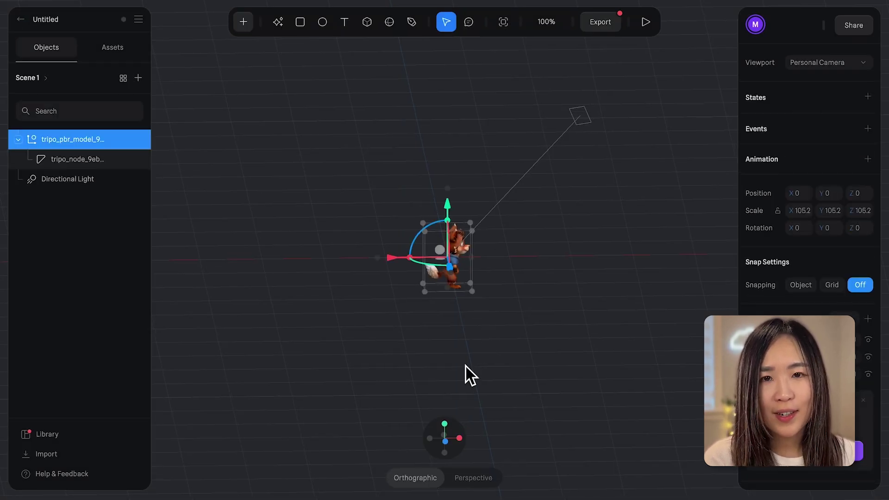
# - Angle the view, then nudge the fox up, move it in depth, and spin it around its vertical axis
pyautogui.moveTo(483, 337); pyautogui.dragTo(452, 268)
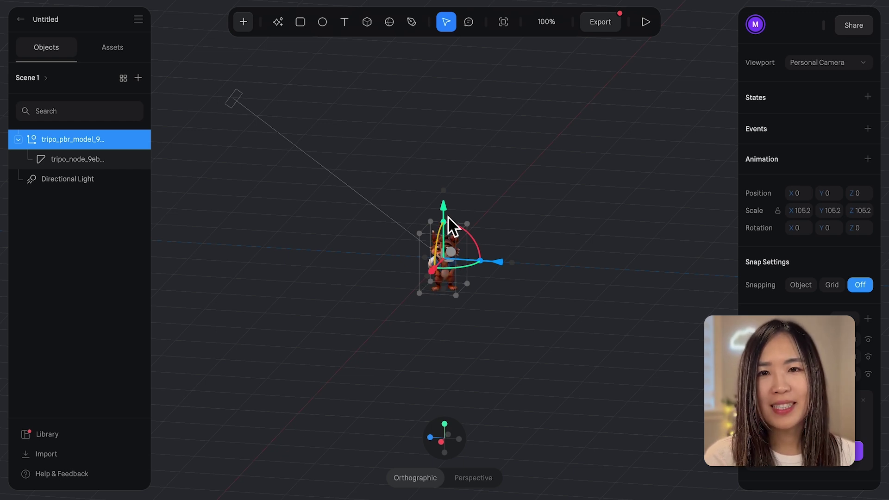
pyautogui.moveTo(445, 210)
pyautogui.mouseDown()
pyautogui.moveTo(439, 117)
pyautogui.moveTo(443, 207)
pyautogui.mouseUp()
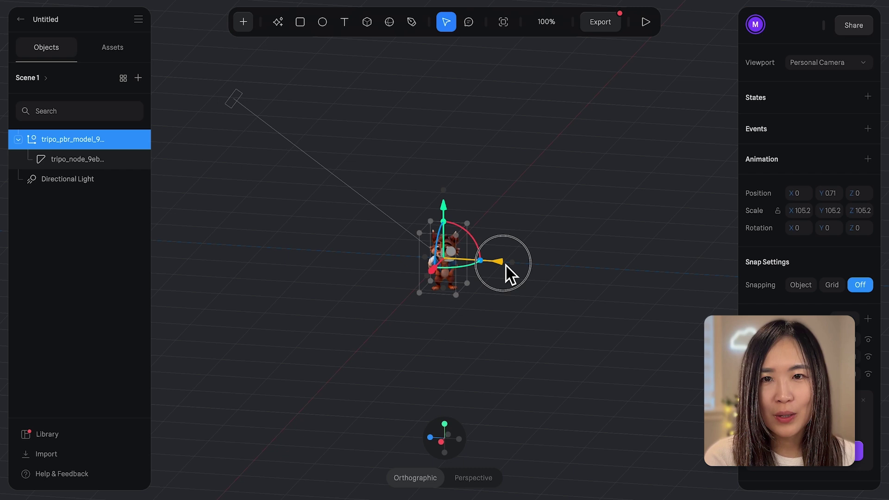
pyautogui.moveTo(506, 266)
pyautogui.mouseDown()
pyautogui.moveTo(416, 271)
pyautogui.moveTo(504, 278)
pyautogui.moveTo(407, 283)
pyautogui.moveTo(484, 280)
pyautogui.mouseUp()
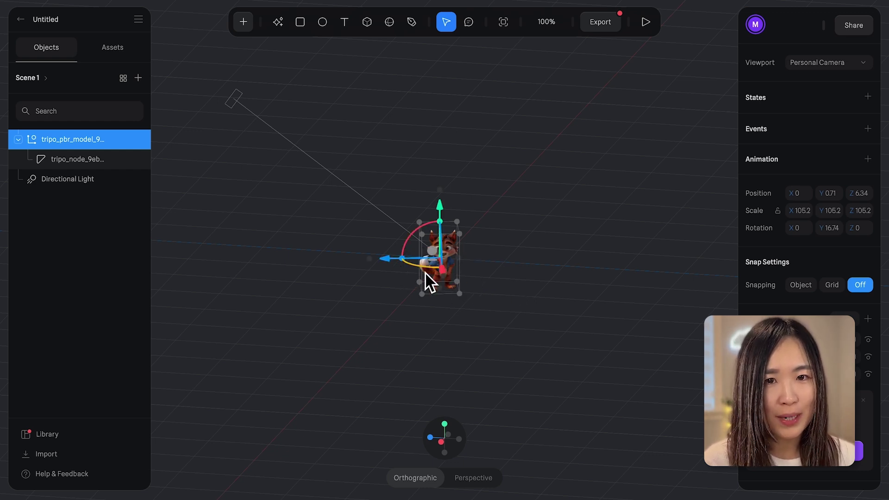
pyautogui.moveTo(423, 272)
pyautogui.mouseDown()
pyautogui.moveTo(383, 272)
pyautogui.moveTo(474, 246)
pyautogui.moveTo(457, 225)
pyautogui.moveTo(479, 260)
pyautogui.mouseUp()
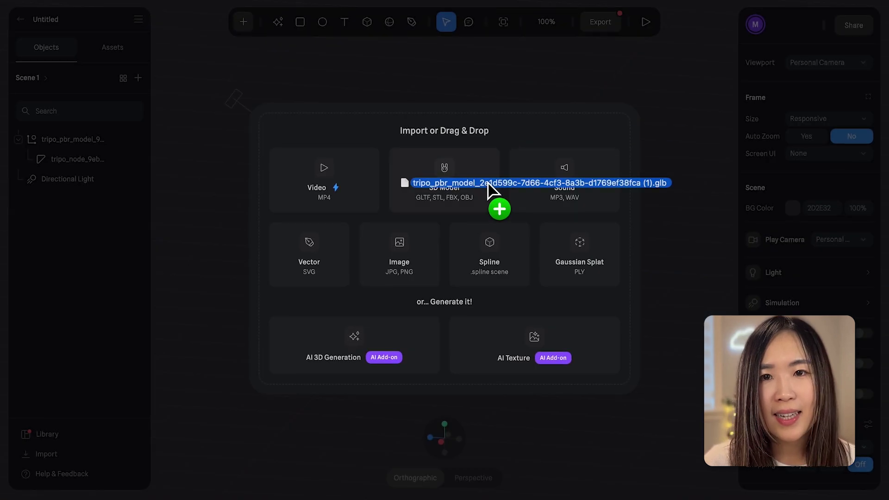
# - Import and enlarge the knit-roofed house model, switch to Perspective, and slightly rotate the fox
pyautogui.moveTo(481, 115); pyautogui.dragTo(493, 192)
pyautogui.moveTo(484, 230)
pyautogui.mouseDown()
pyautogui.moveTo(702, 228)
pyautogui.moveTo(621, 266)
pyautogui.mouseUp()
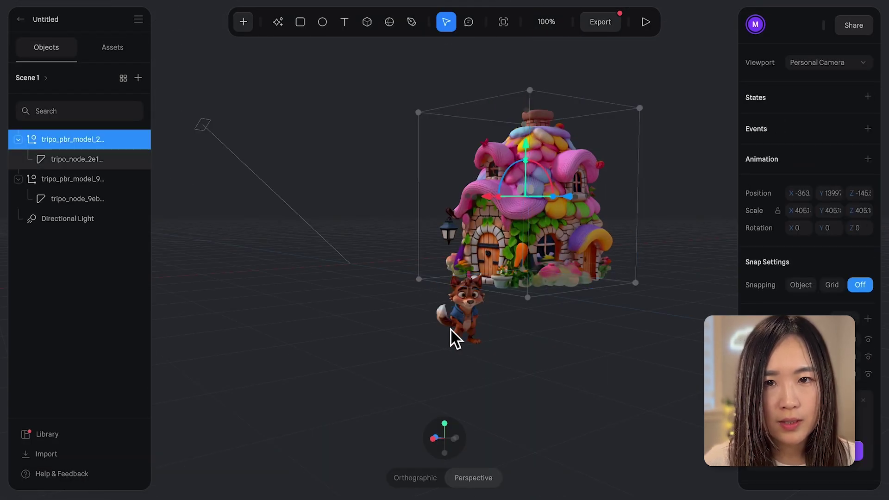
pyautogui.click(451, 328)
pyautogui.moveTo(470, 319); pyautogui.dragTo(472, 320)
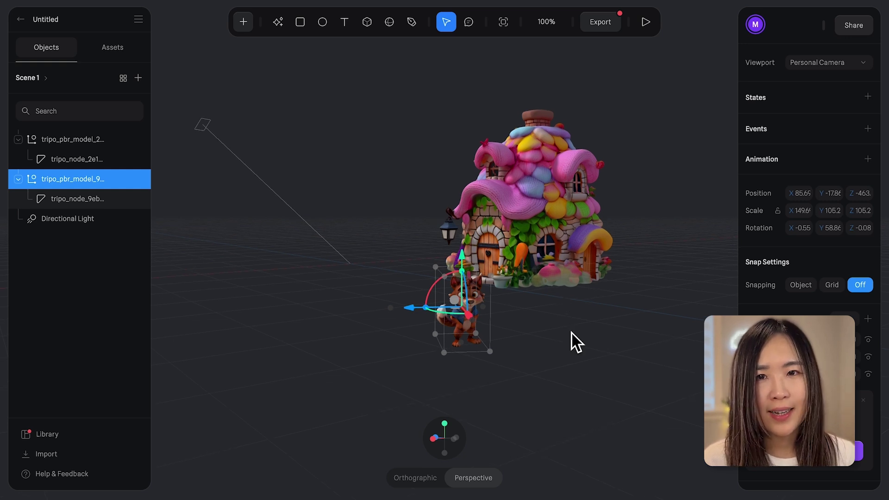
# - Select the fox and house together with Ctrl+A, then clear the selection
pyautogui.hotkey('ctrl', 'a')
pyautogui.click(573, 384)
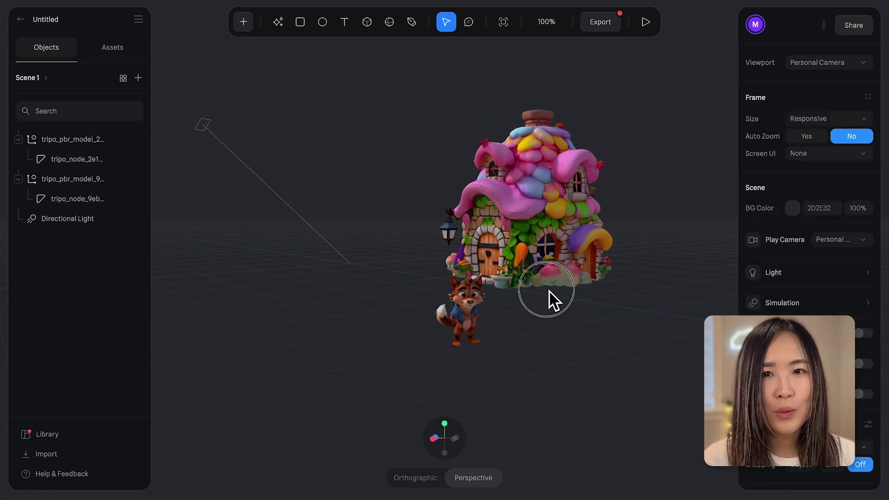
pyautogui.click(562, 252)
pyautogui.click(451, 329)
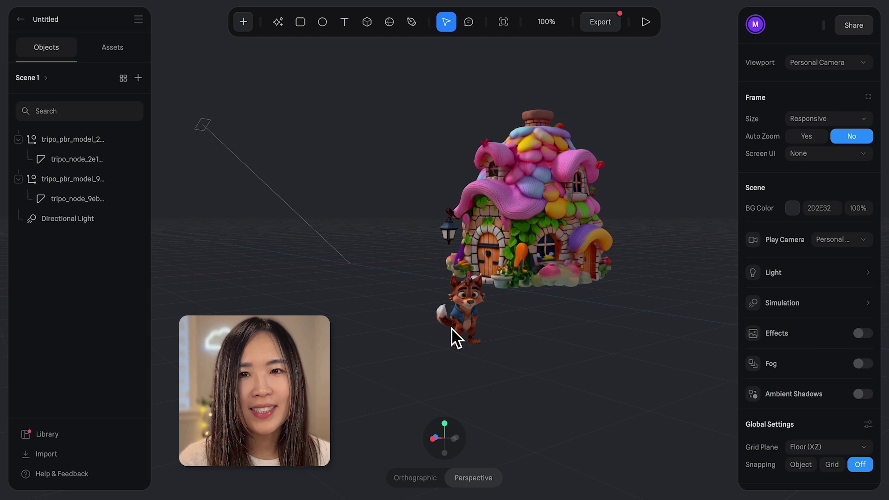
pyautogui.hotkey('ctrl', 'a')
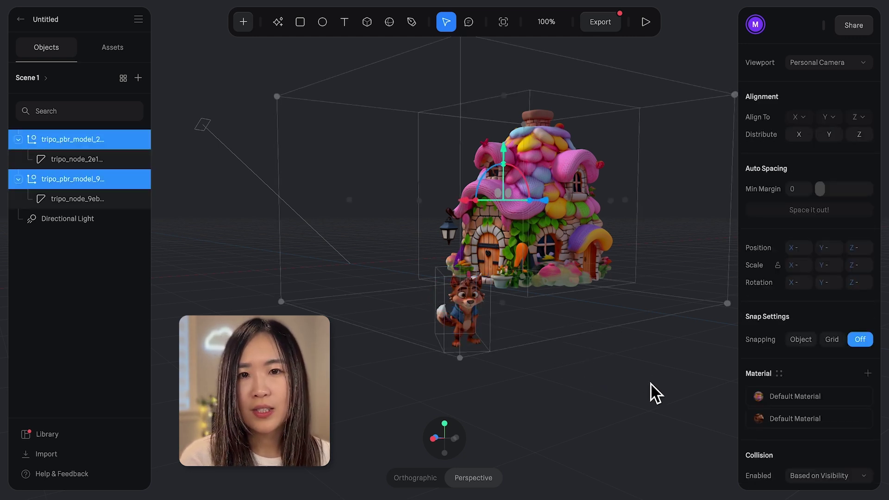
pyautogui.click(651, 384)
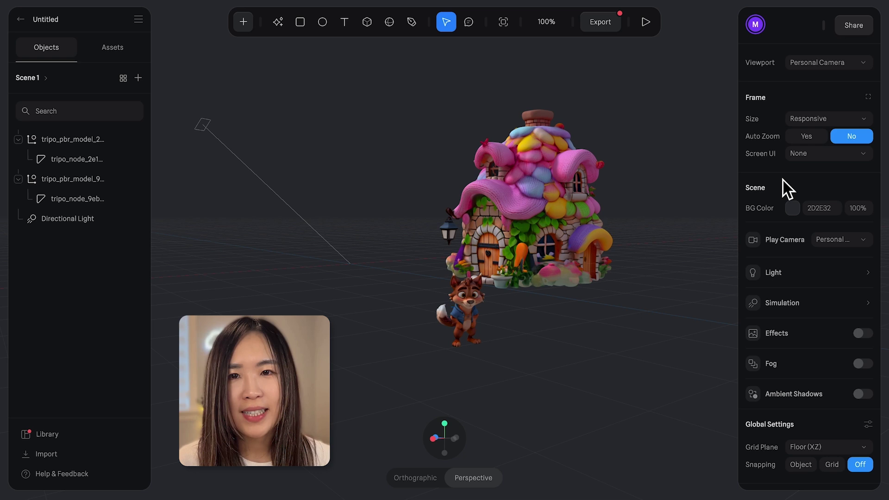
# - Set the scene's ambient light intensity to about 1.6
pyautogui.click(877, 287)
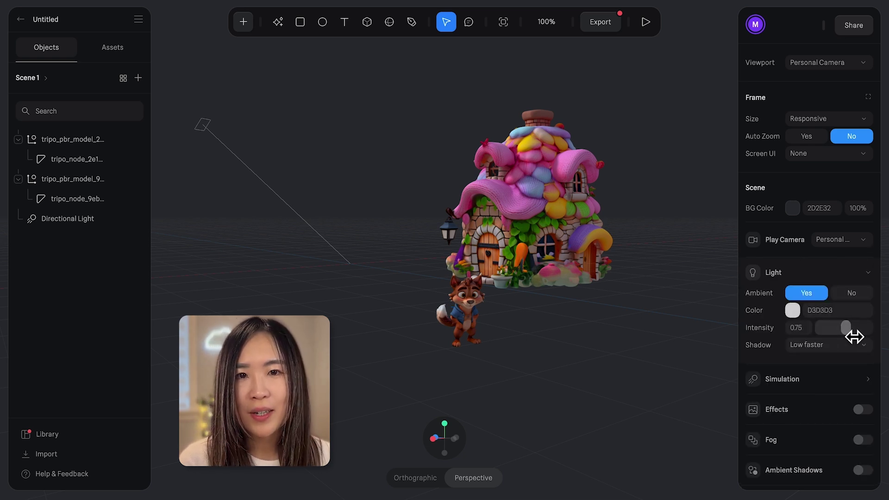
pyautogui.moveTo(854, 337); pyautogui.dragTo(859, 337)
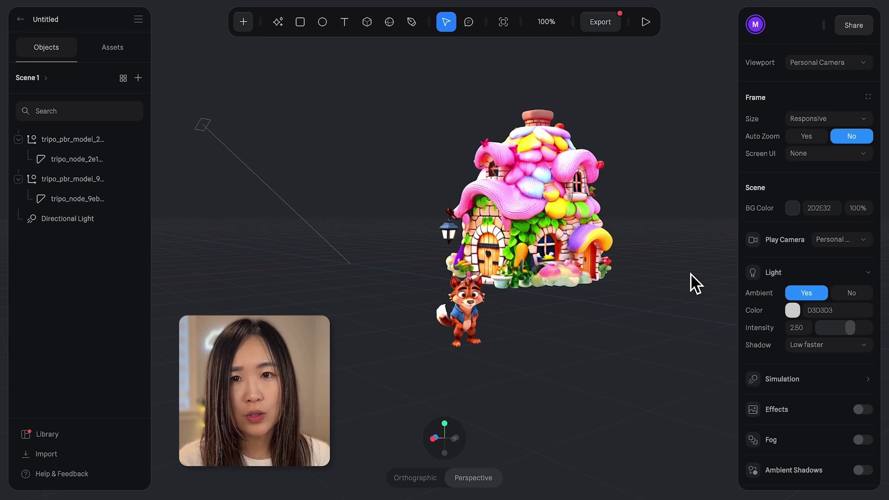
pyautogui.click(470, 342)
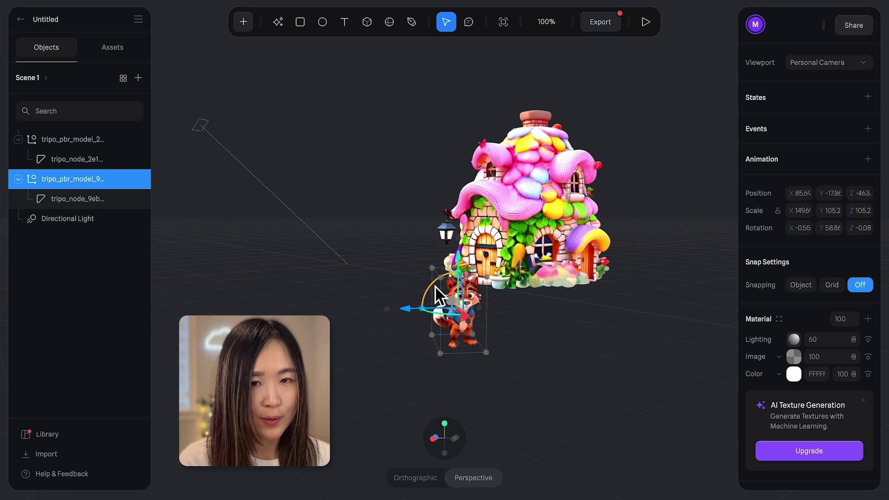
pyautogui.click(701, 287)
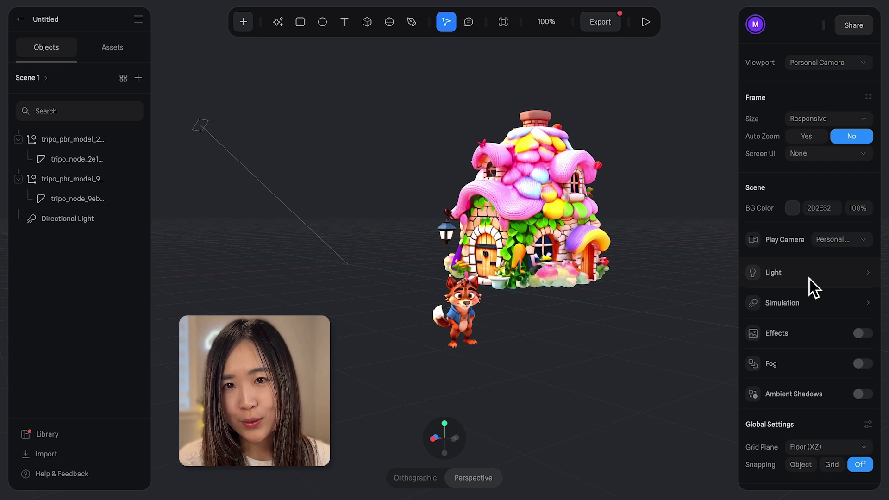
pyautogui.click(868, 275)
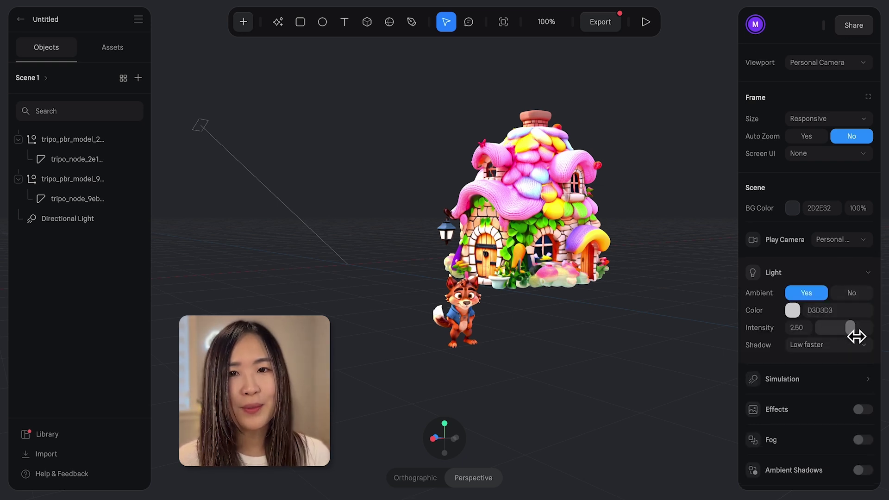
pyautogui.moveTo(856, 337); pyautogui.dragTo(852, 337)
# - Export the fox-and-house scene as a JPG image and upload the capture onto the Dzine canvas
pyautogui.press('super+shift+4')
pyautogui.moveTo(391, 77); pyautogui.dragTo(657, 376)
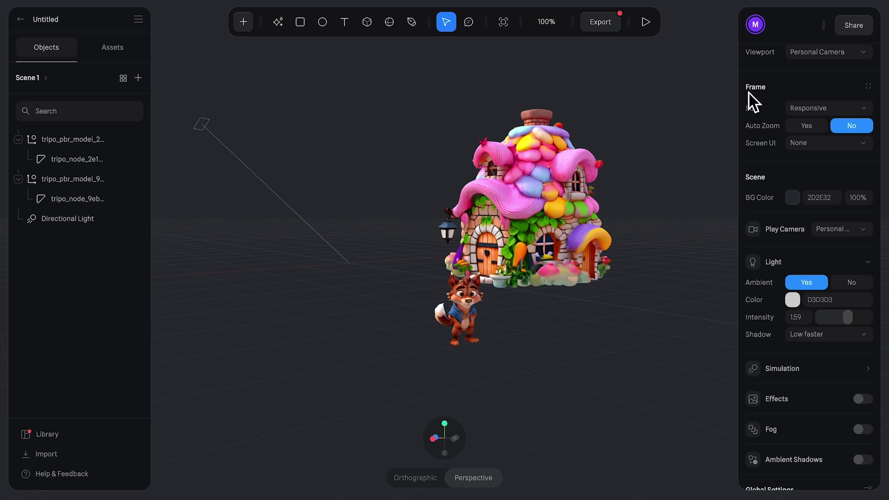
pyautogui.click(603, 22)
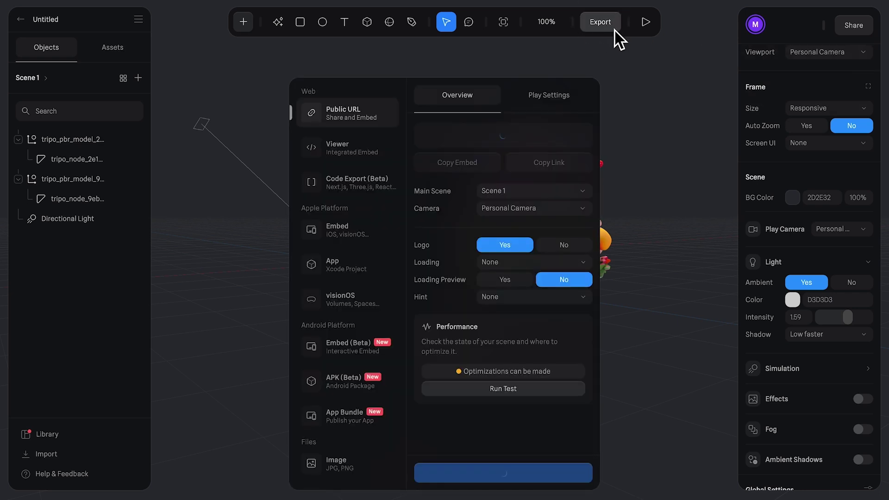
pyautogui.scroll(-2, 397, 355)
pyautogui.click(343, 403)
pyautogui.click(514, 471)
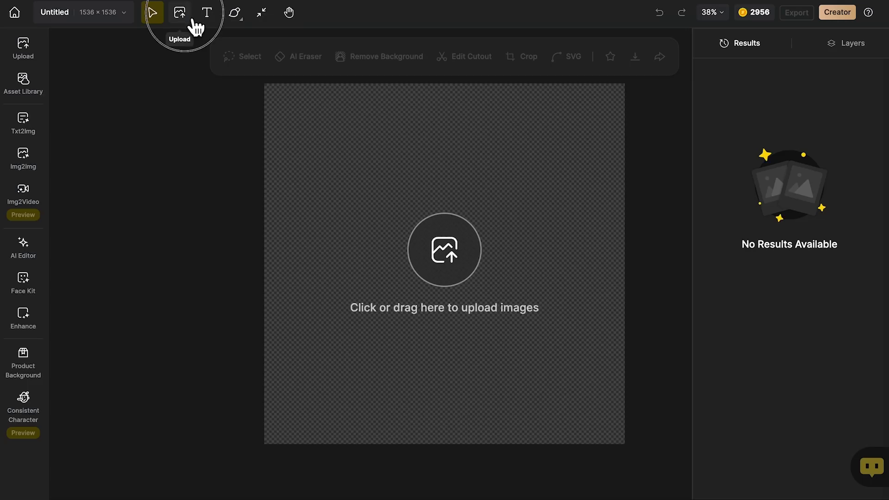
pyautogui.click(193, 20)
pyautogui.doubleClick(313, 88)
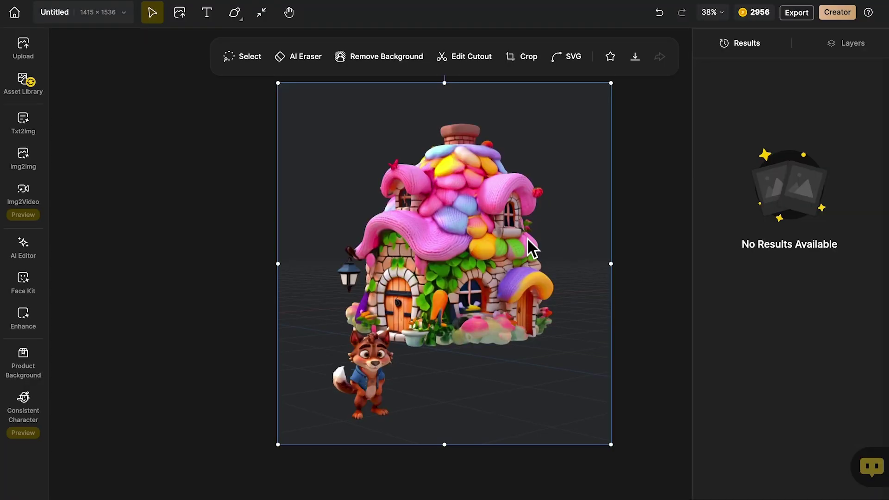
# - Remove the render's background, choose Vibrant Whimsy style, and enter prompt 'green gpasture with blue sky'
pyautogui.click(403, 64)
pyautogui.click(24, 124)
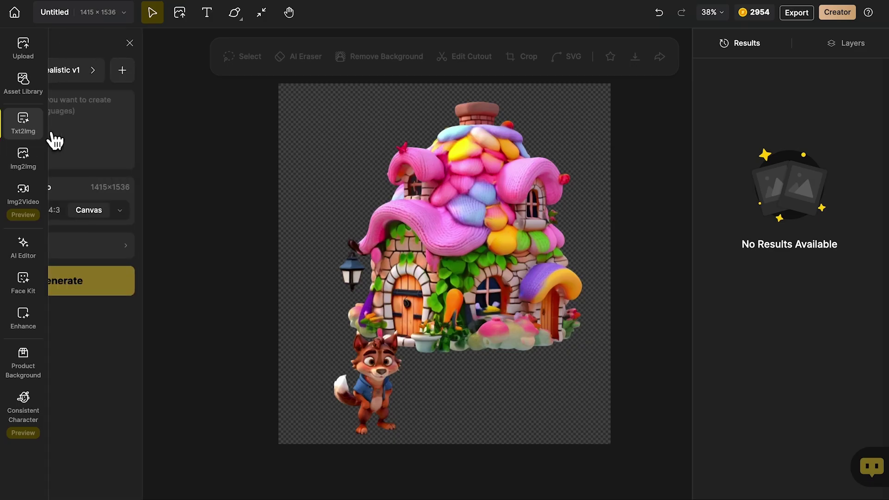
pyautogui.click(115, 91)
pyautogui.scroll(-5, 396, 296)
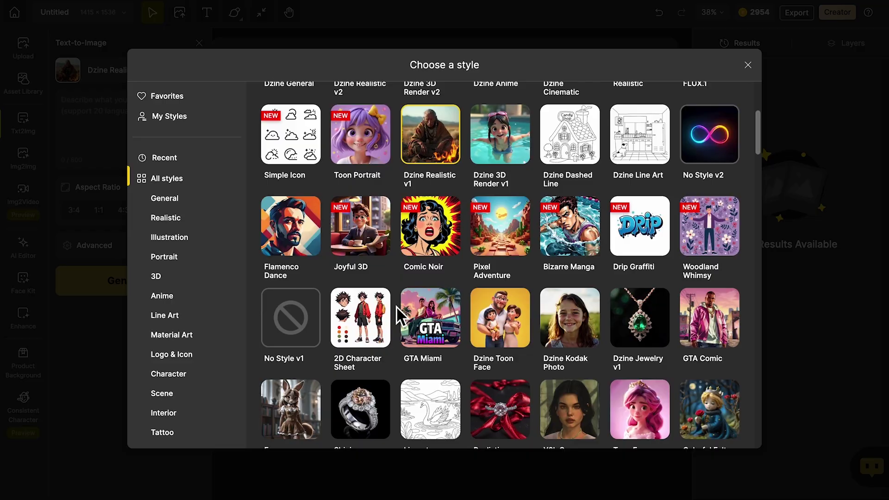
pyautogui.scroll(-5, 396, 305)
pyautogui.click(422, 176)
pyautogui.write('green gpasture with blue sky')
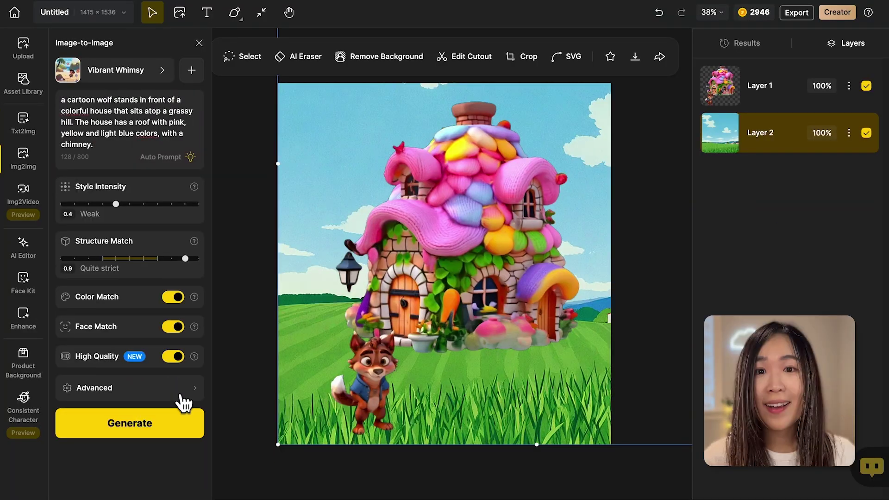